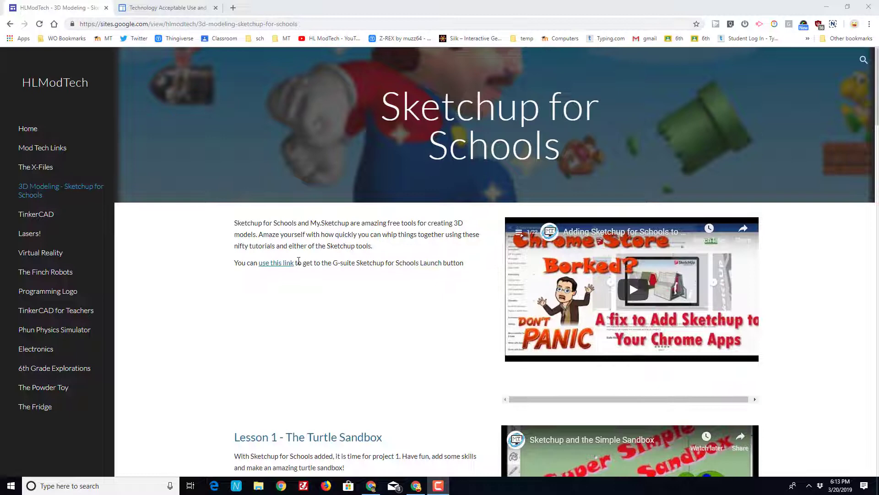
Launch SketchUp for Schools from the link on the 3D Modeling lesson page
click(289, 267)
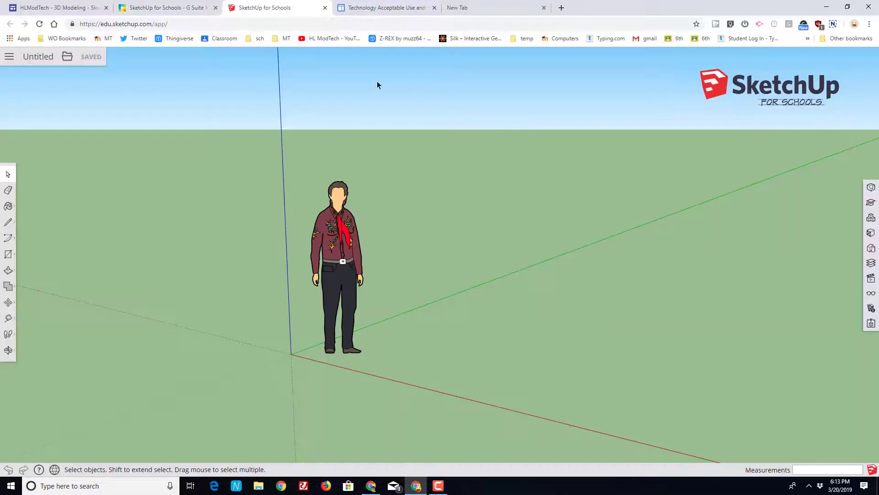
Open Google Drive in a new browser tab
click(452, 8)
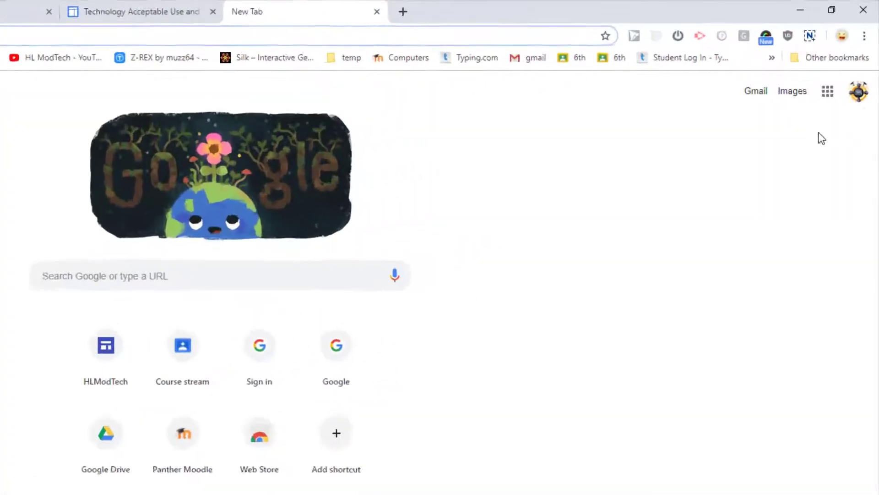
click(844, 61)
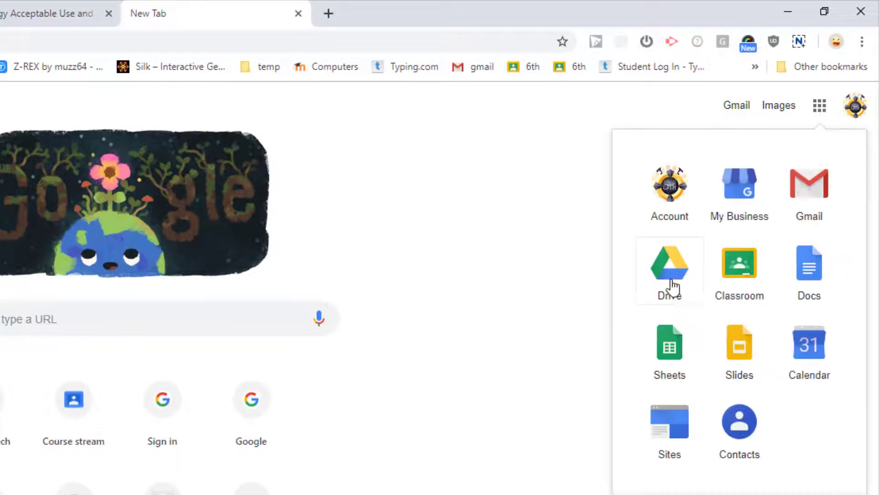
click(672, 284)
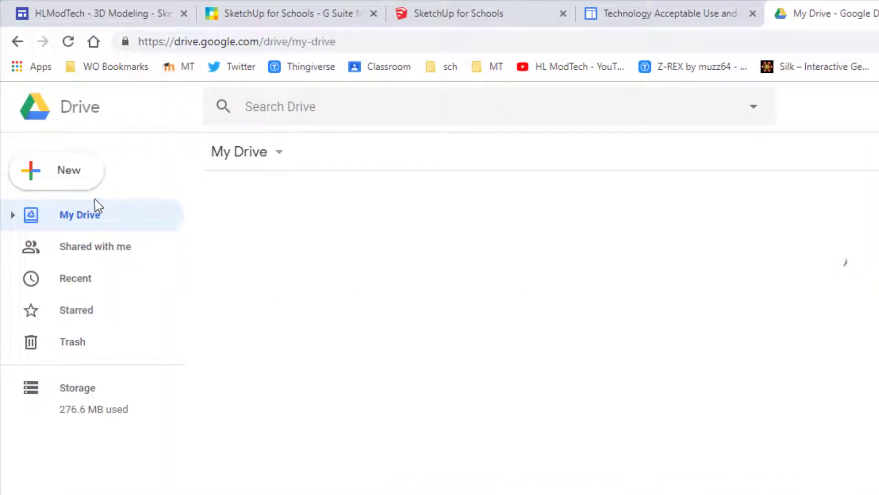
Start a new folder in My Drive, cancel it, and return to SketchUp
click(69, 172)
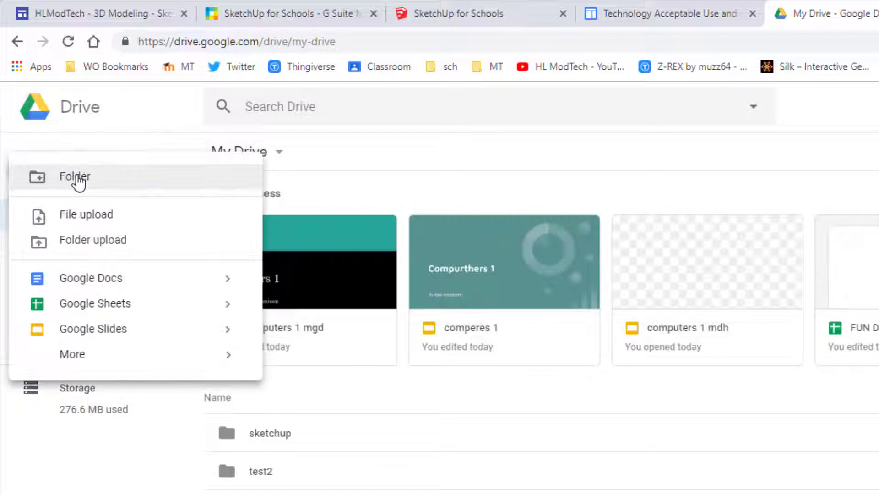
click(74, 177)
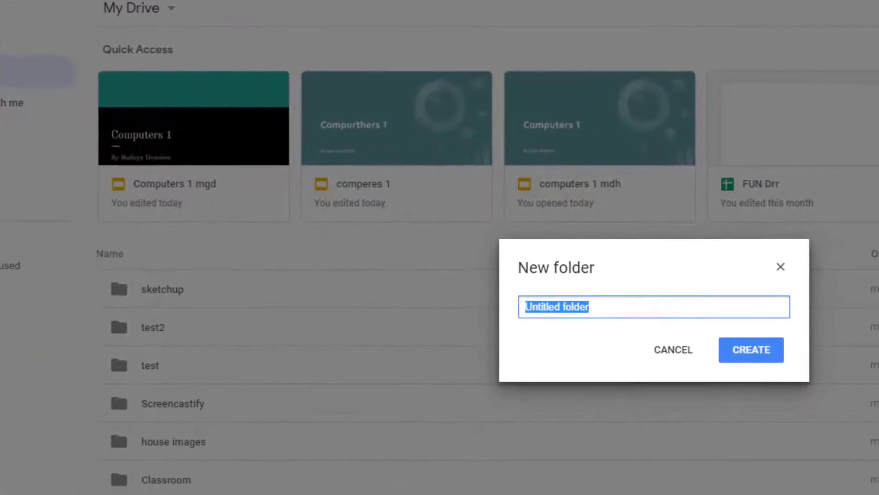
click(648, 358)
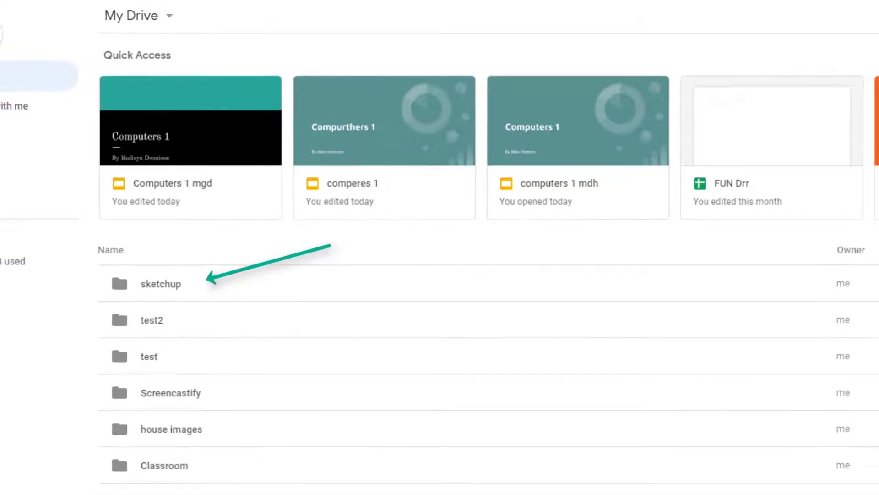
click(253, 9)
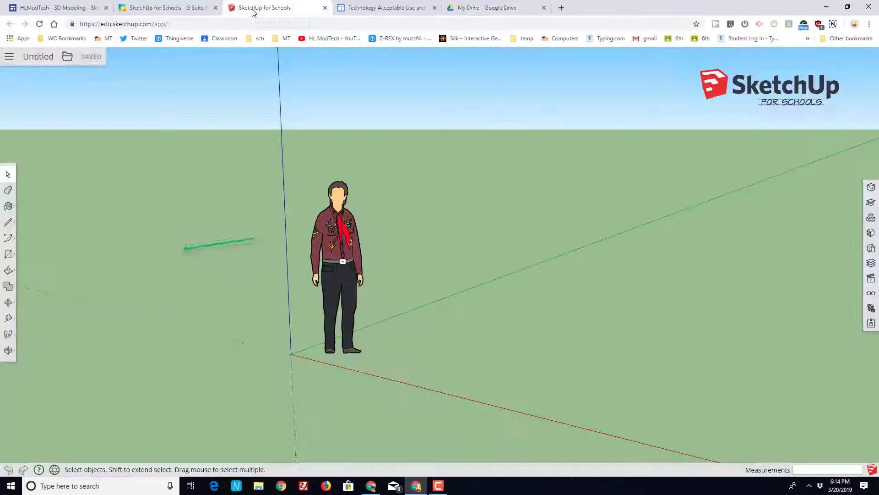
Start a new model from Simple Template - Millimeters and delete the default person figure
click(69, 58)
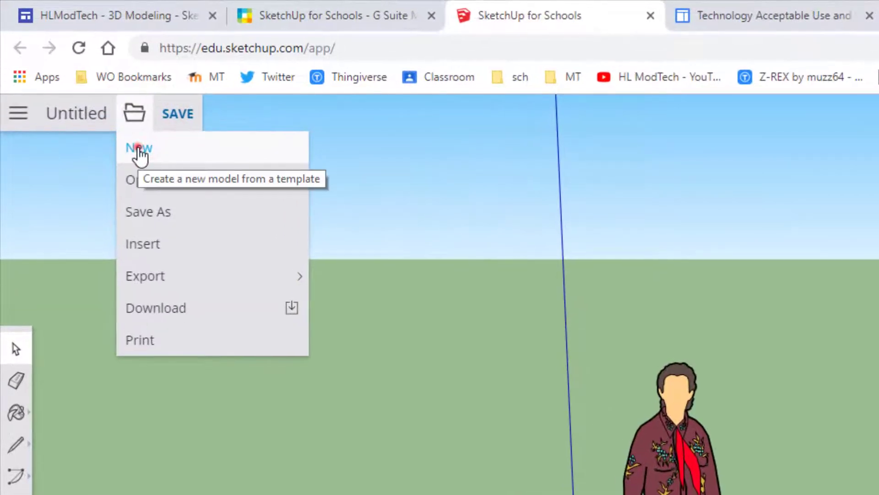
click(138, 148)
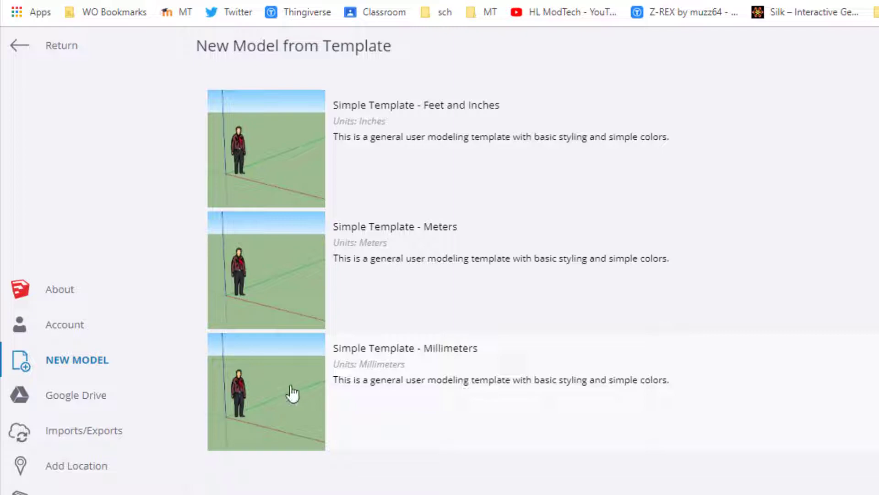
click(300, 405)
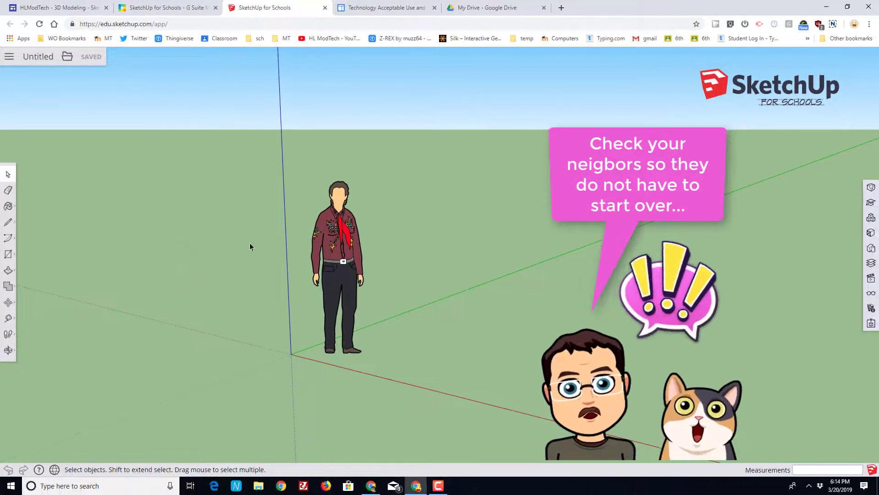
click(341, 265)
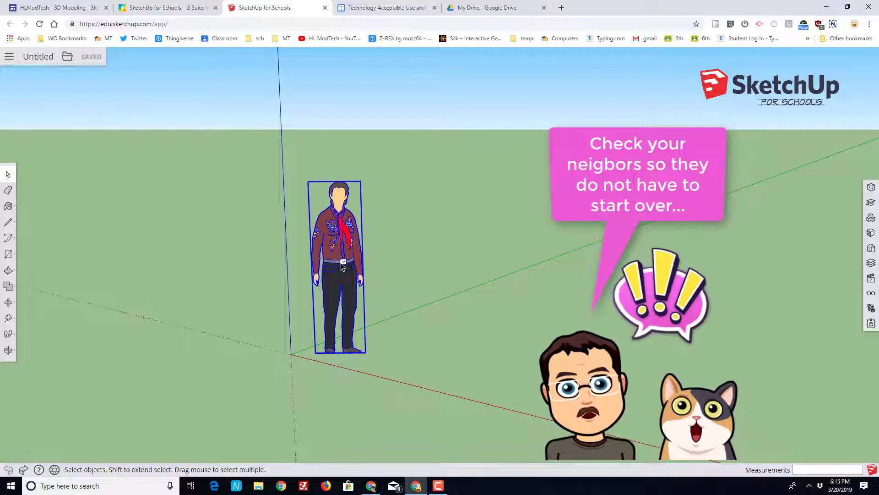
key(Delete)
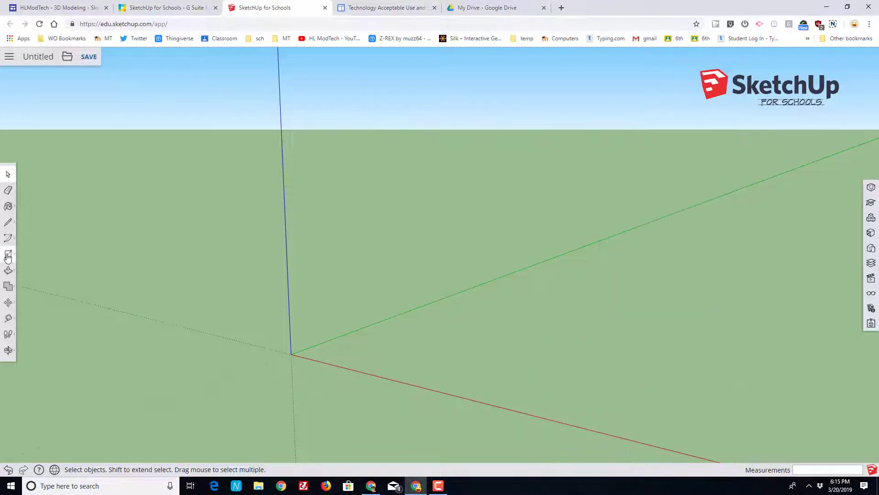
Draw a rectangle from the origin with dimensions 50,50 mm
click(8, 256)
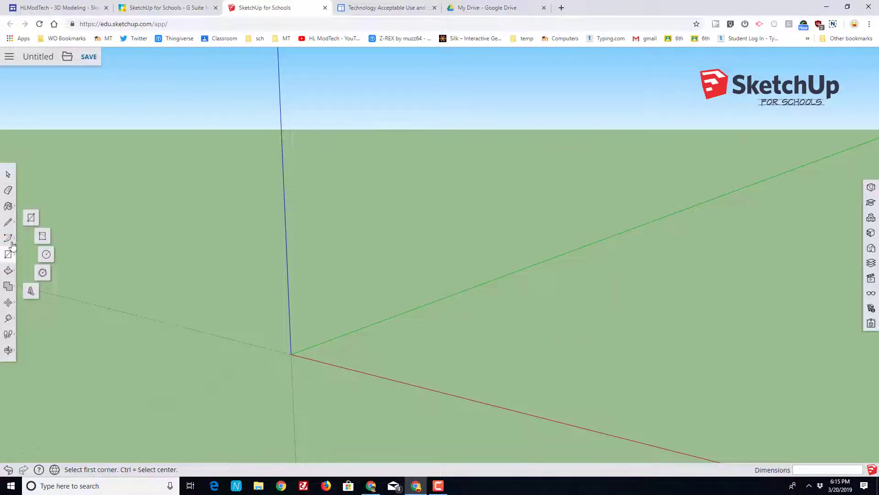
click(31, 219)
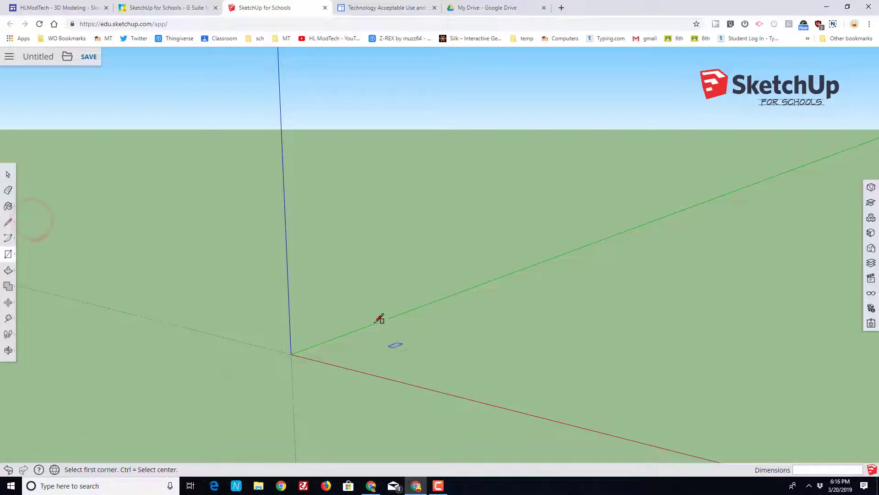
click(291, 353)
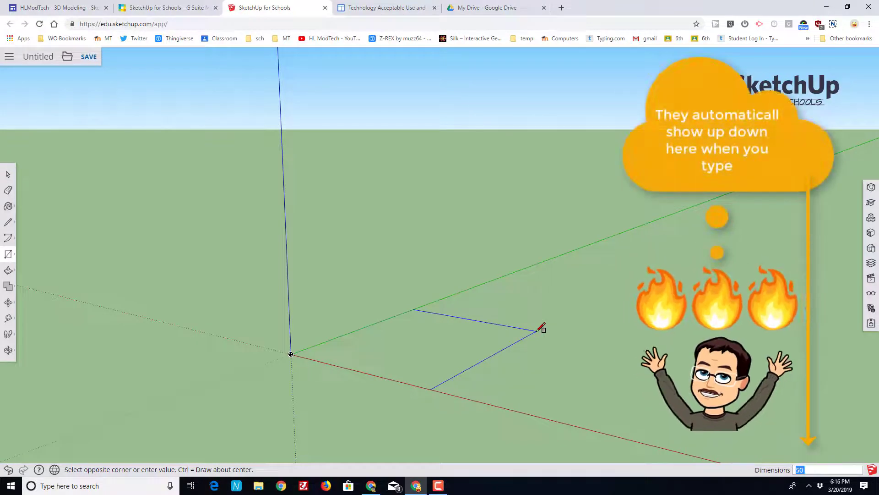
text(50,50)
key(Return)
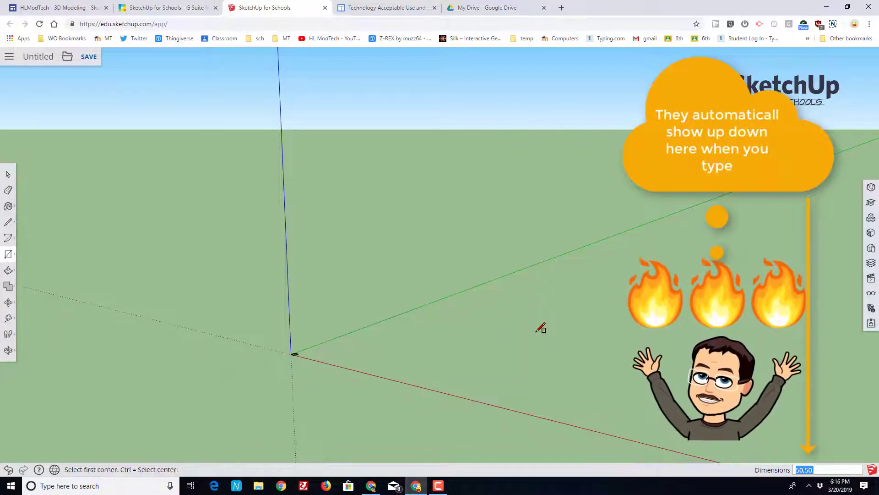
Zoom extents, then orbit and pan to view the 50 by 50 square from above
click(8, 352)
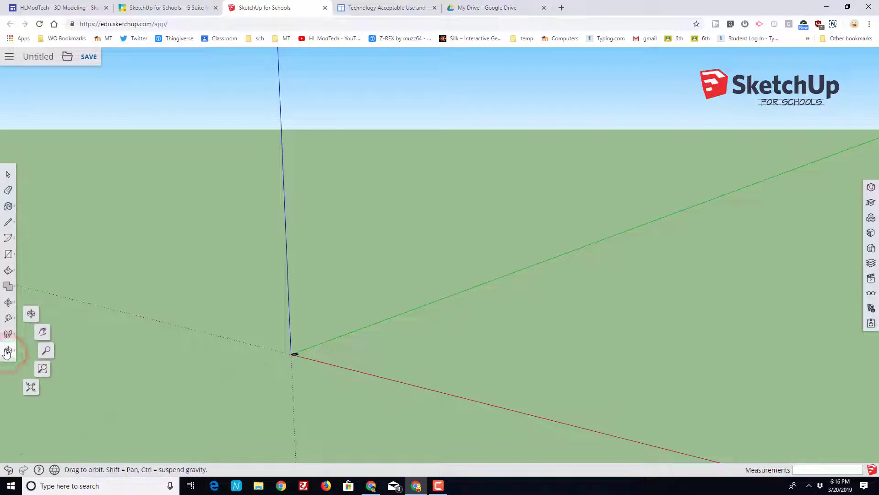
click(31, 389)
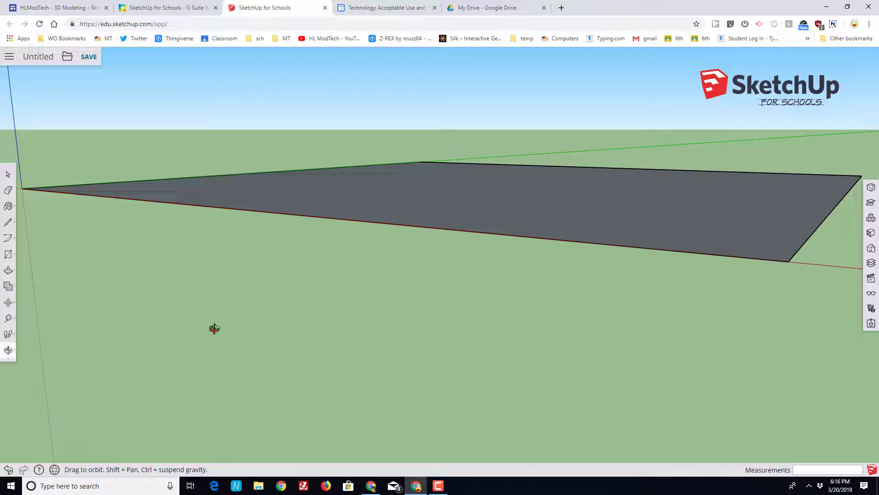
scroll(420, 200, down, 3)
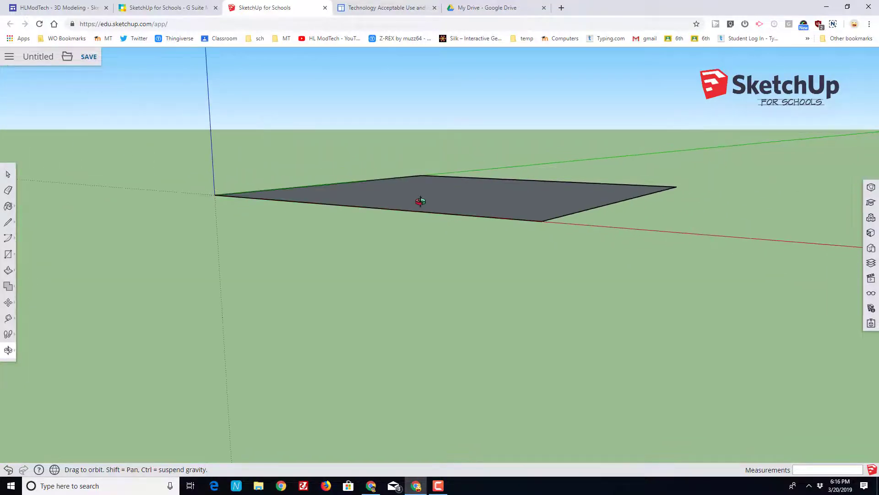
scroll(426, 141, down, 2)
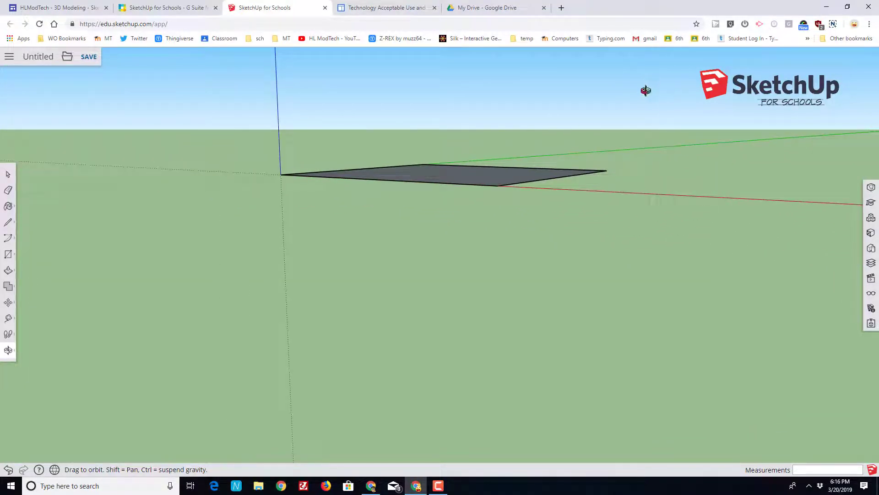
drag(646, 90, 422, 241)
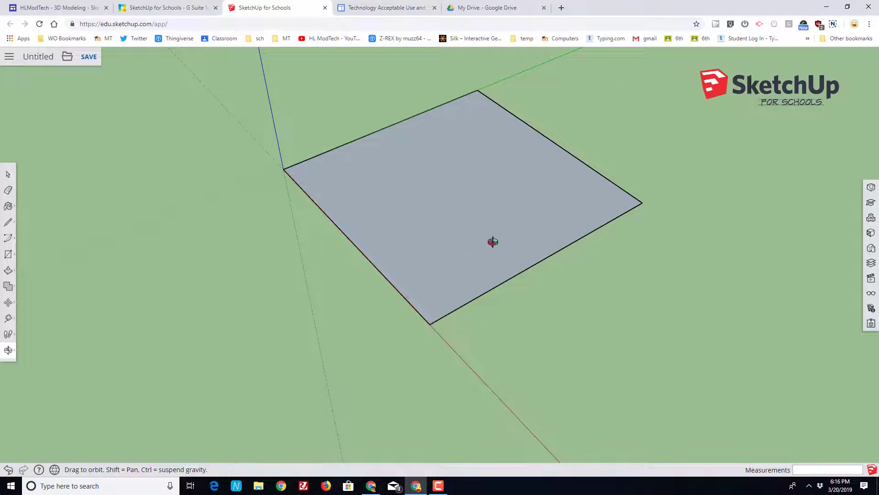
click(9, 354)
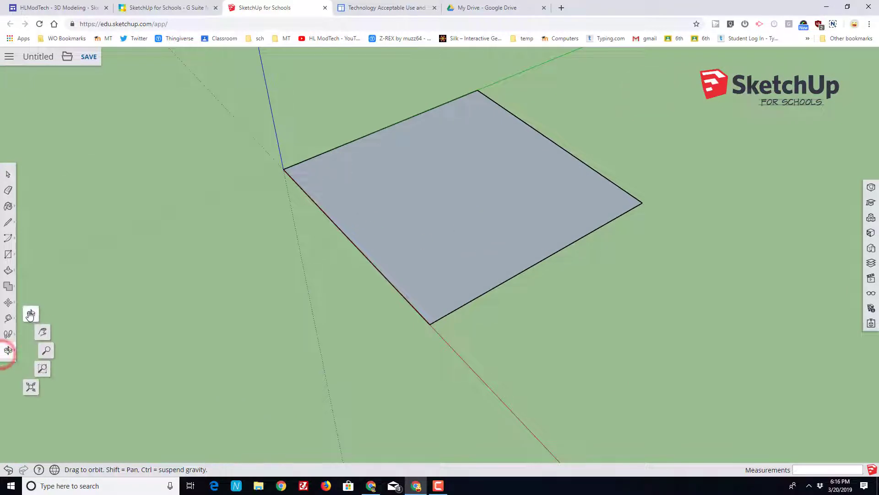
click(29, 312)
drag(744, 159, 82, 319)
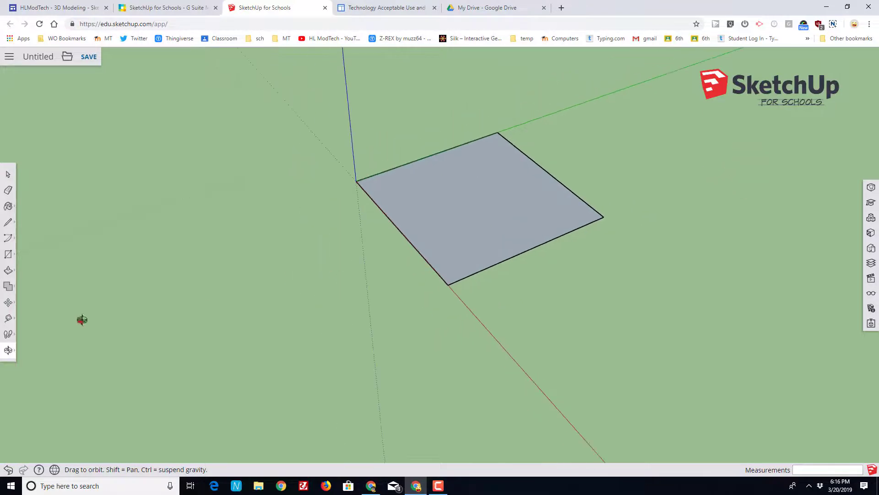
click(7, 354)
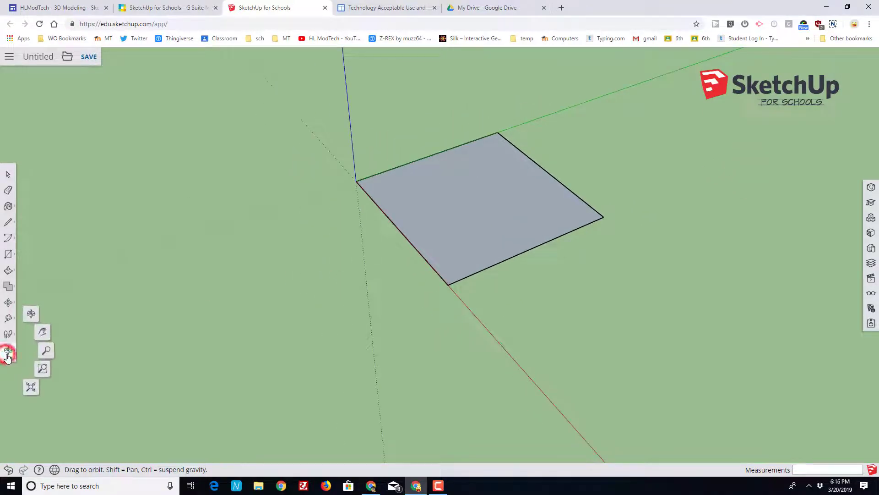
click(46, 336)
drag(578, 307, 495, 322)
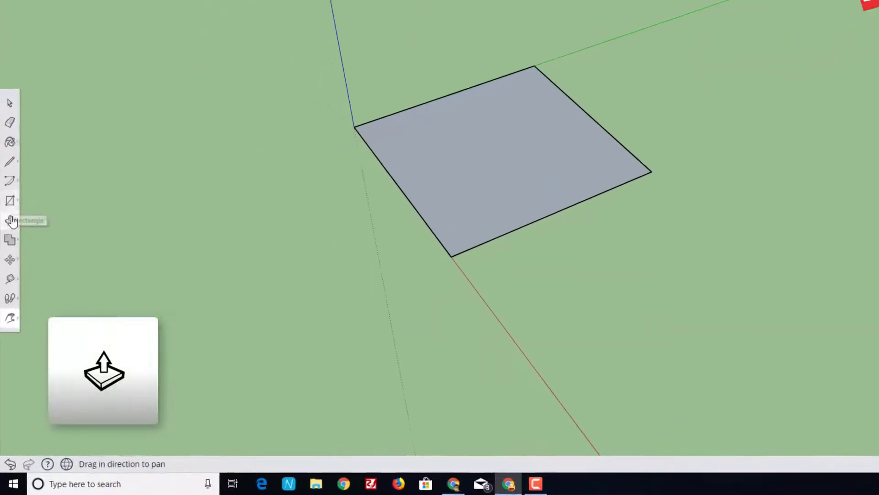
Push/pull the square face up 50 mm to form a cube
click(11, 221)
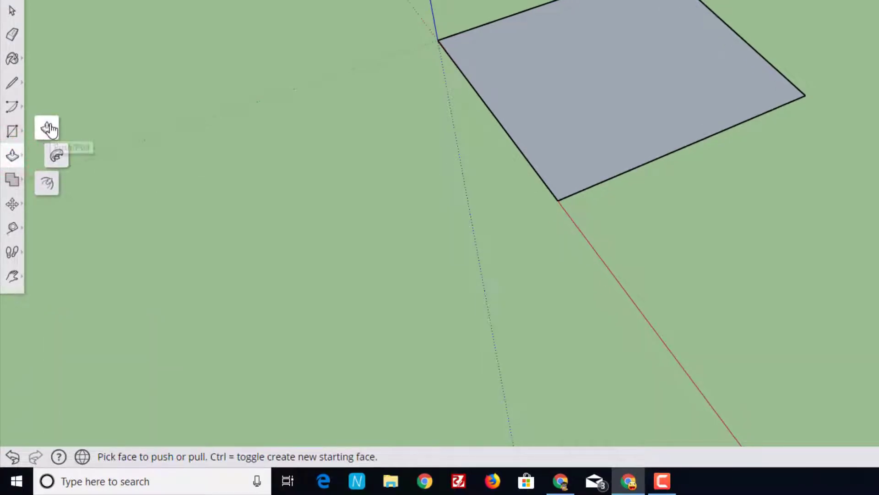
click(48, 126)
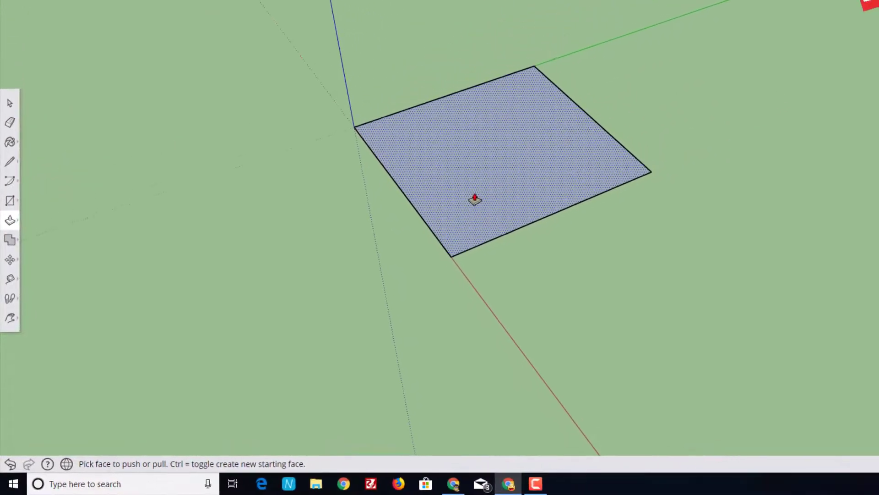
click(585, 129)
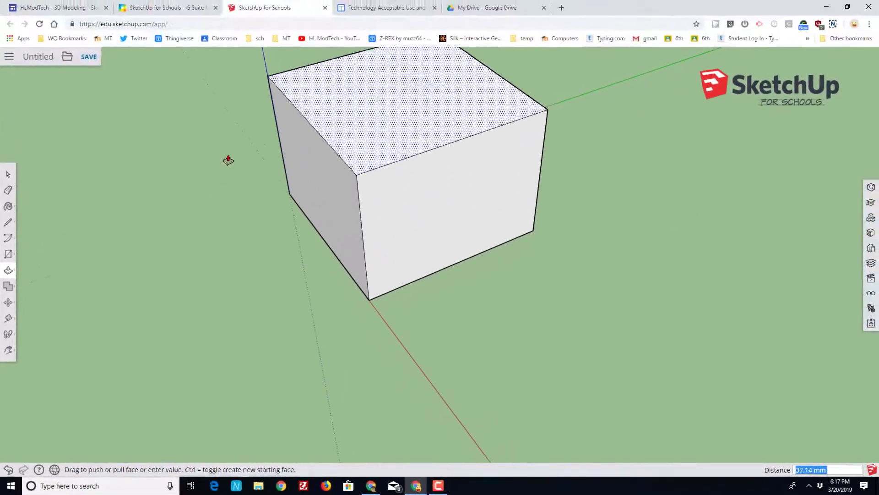
key(Return)
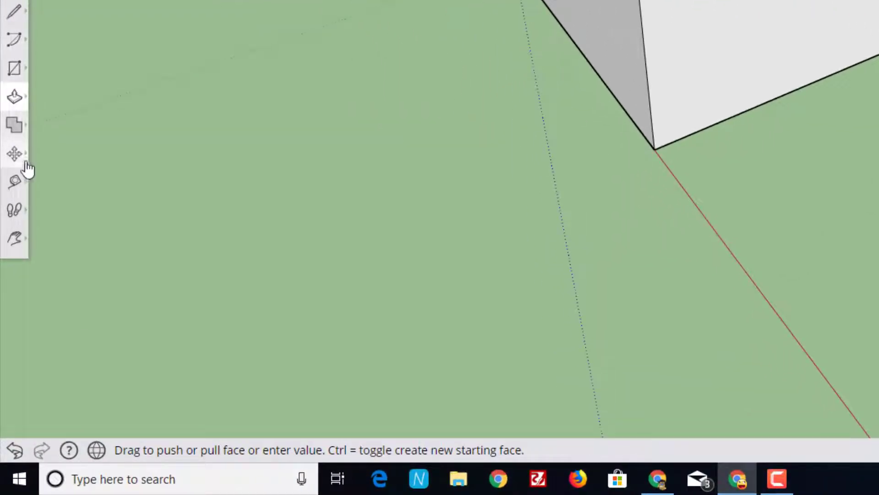
Dimension the cube's left and front bottom edges, each 50.00 mm
click(15, 181)
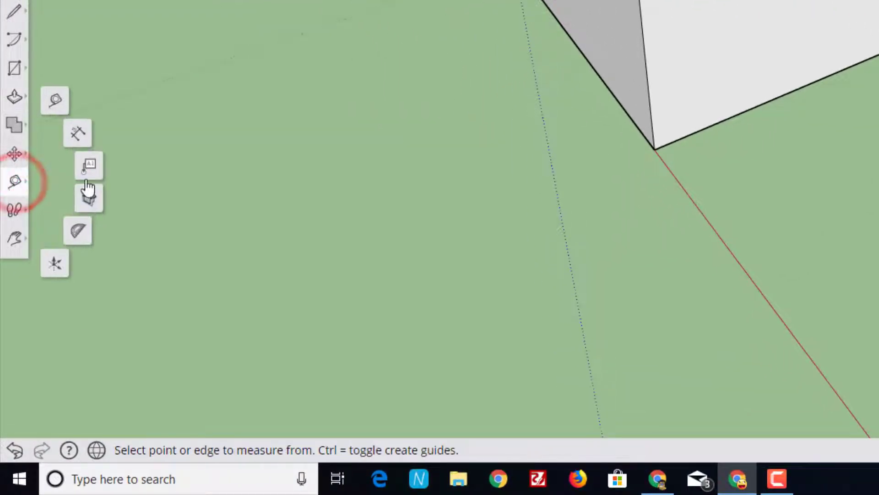
click(78, 138)
click(288, 191)
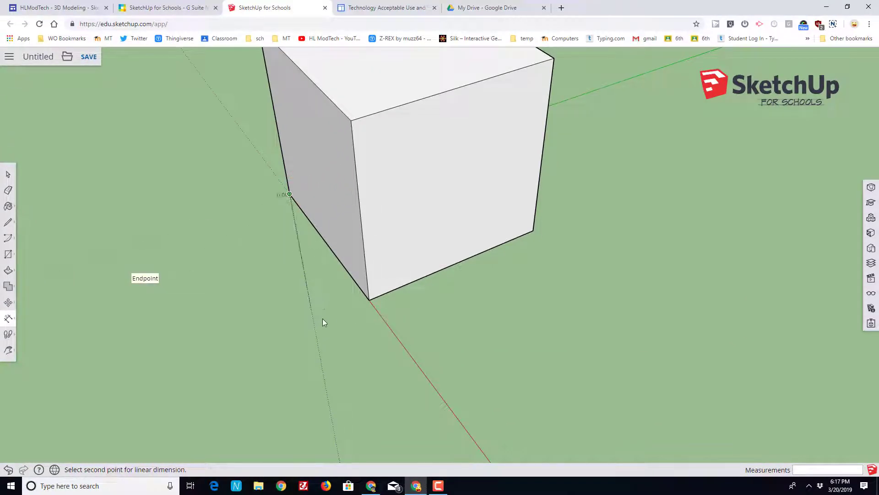
click(302, 265)
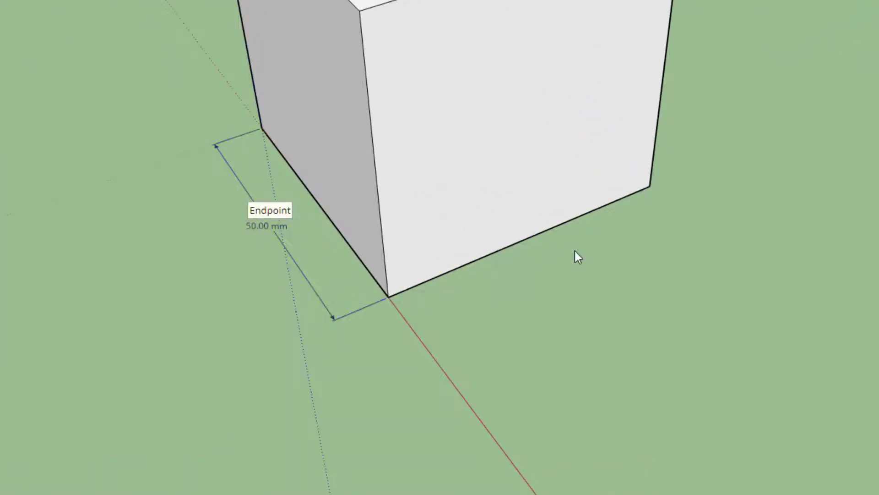
click(652, 186)
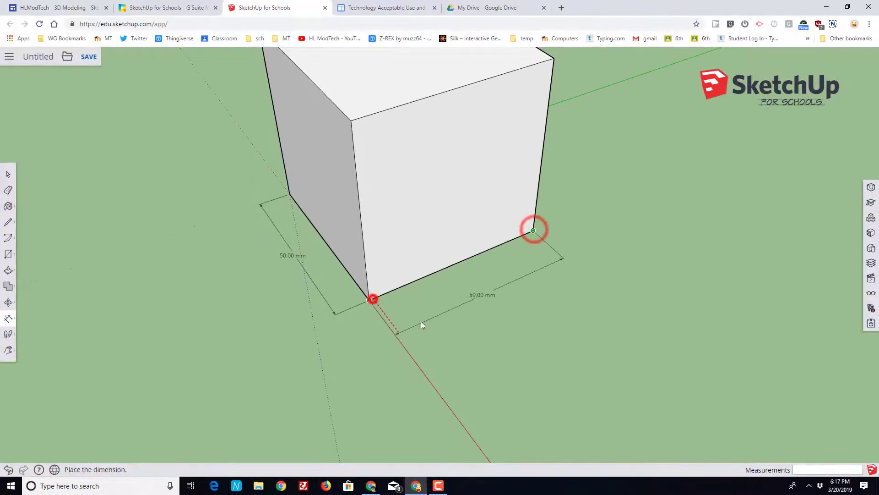
click(403, 311)
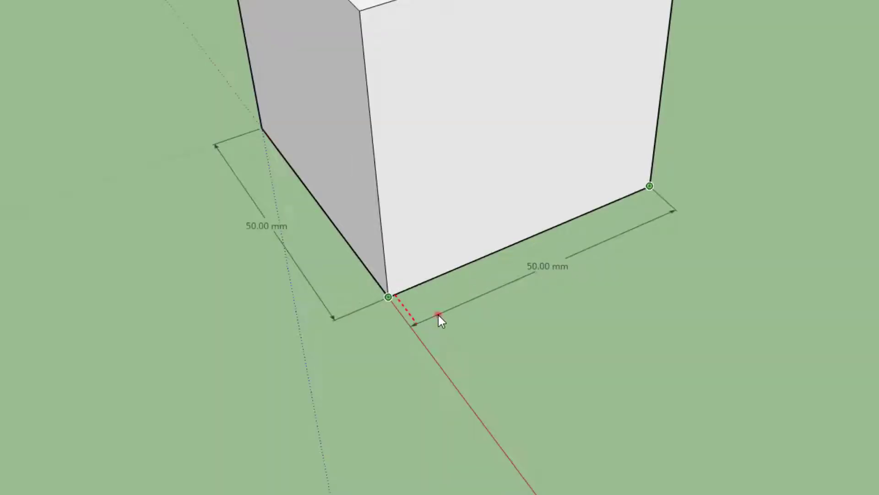
Add the 50.00 mm height dimension from the cube's top corner to its bottom corner
click(66, 57)
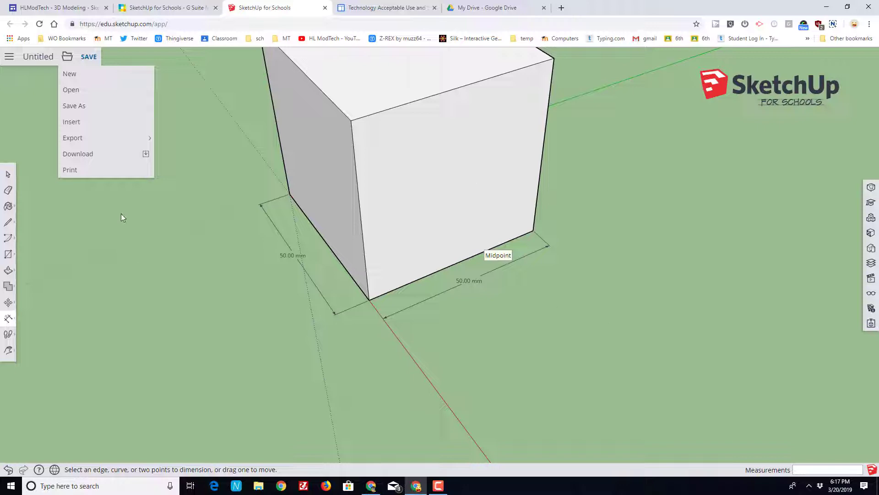
click(10, 319)
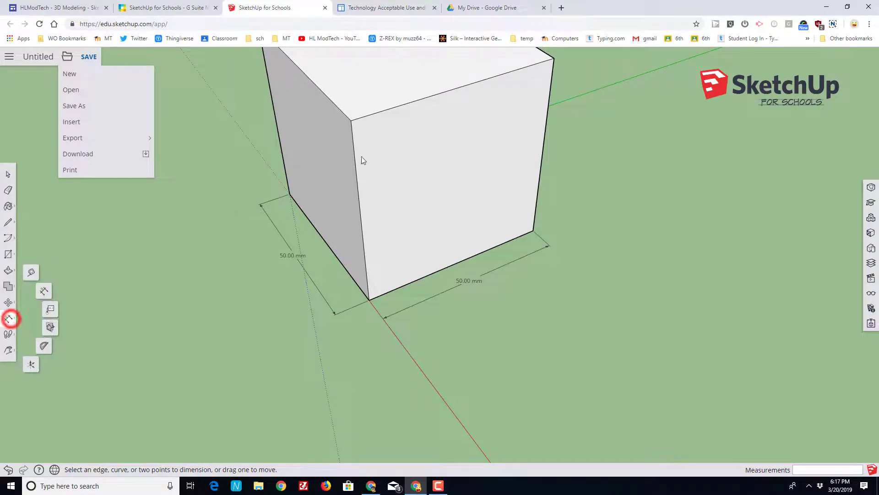
click(351, 121)
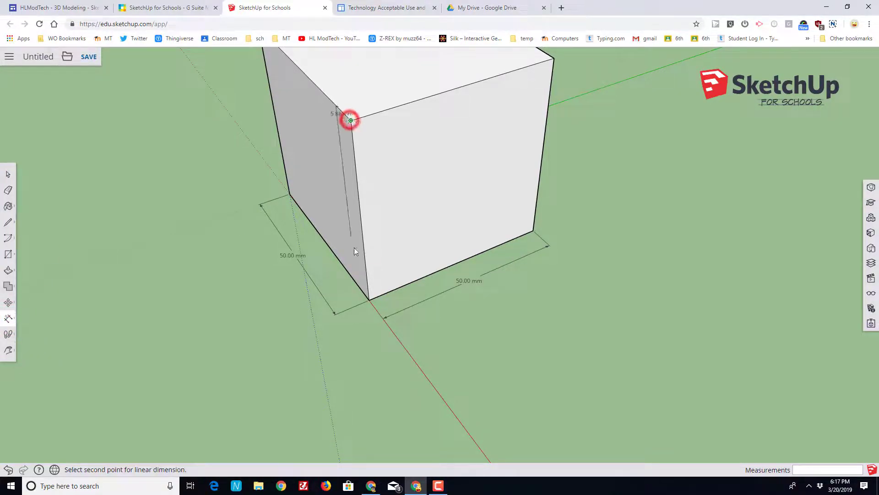
click(370, 299)
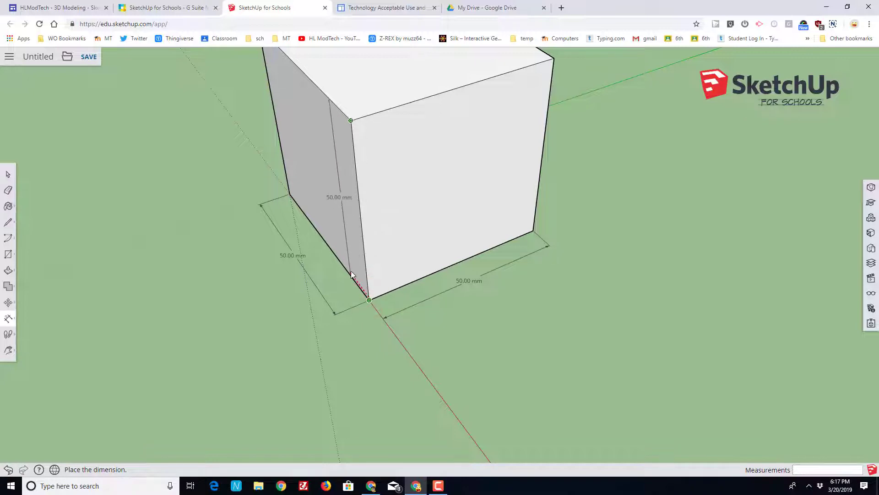
click(386, 279)
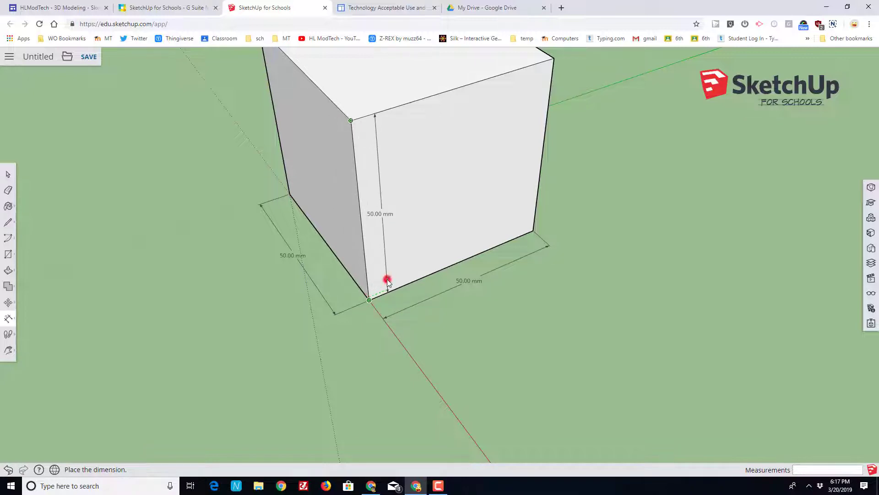
scroll(454, 284, down, 3)
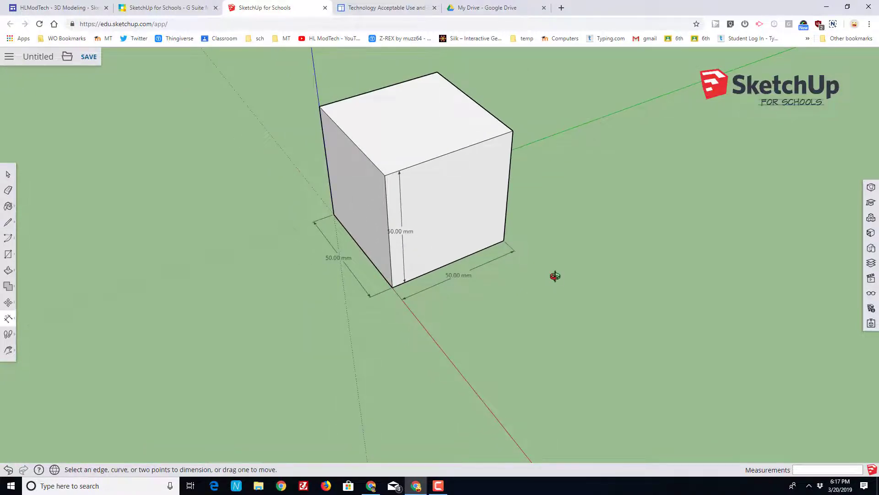
middle_drag(555, 276, 433, 288)
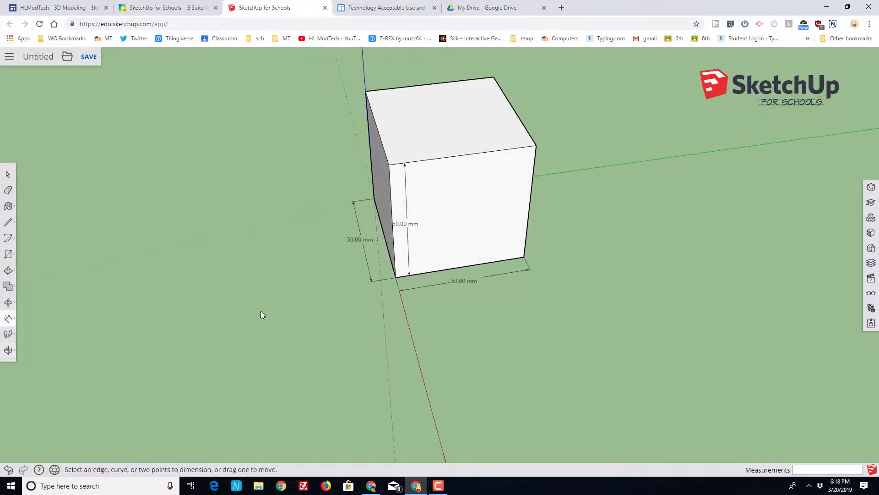
middle_drag(260, 310, 529, 301)
scroll(566, 292, up, 2)
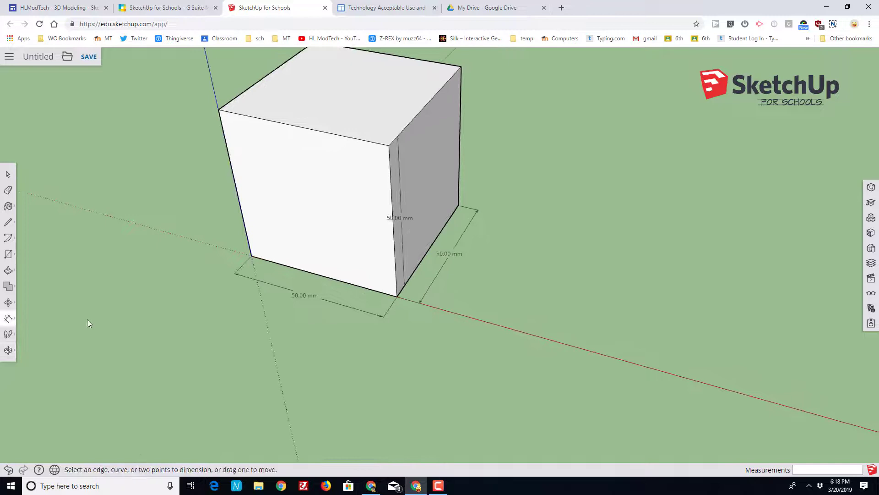
click(7, 350)
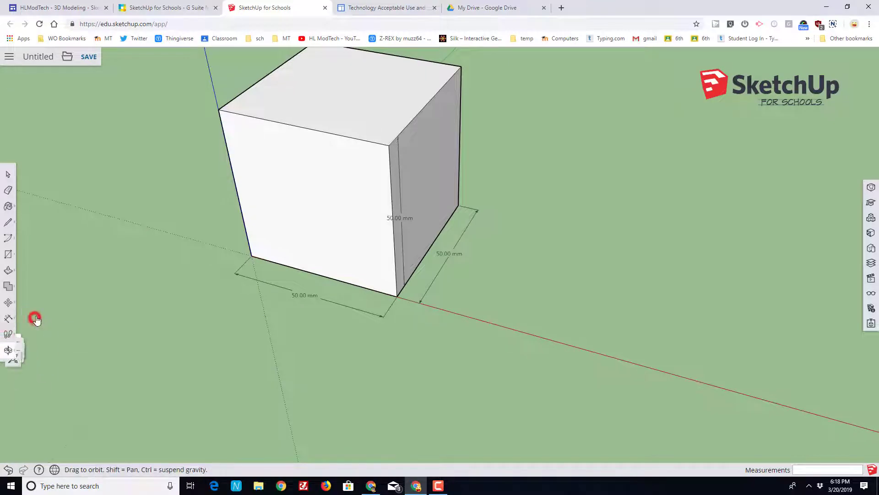
drag(502, 272, 470, 243)
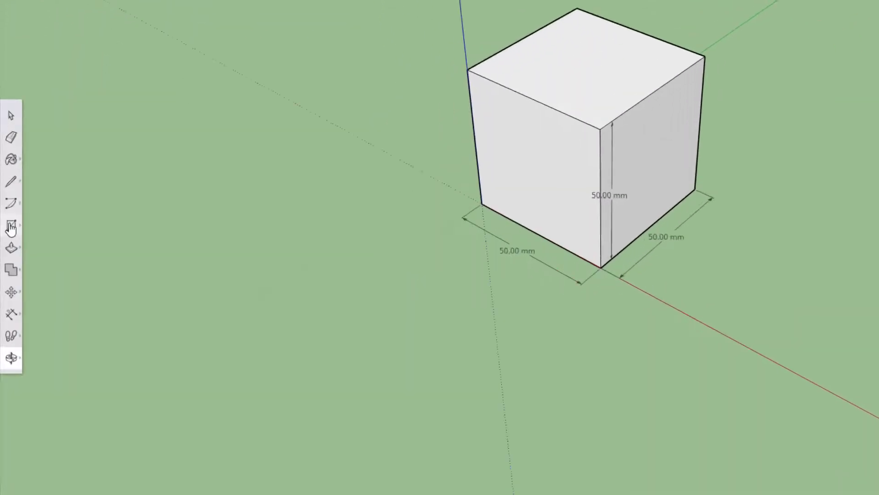
Offset the cube's top face inward to create a smaller inner square
click(8, 270)
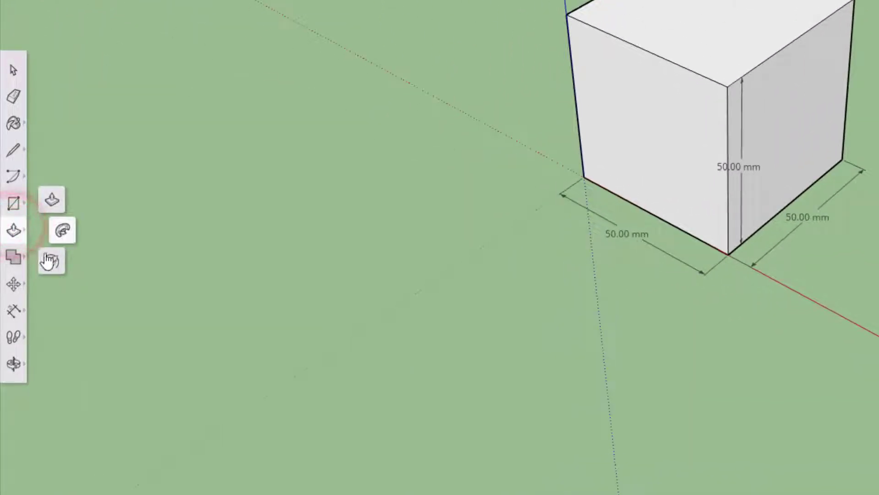
click(52, 266)
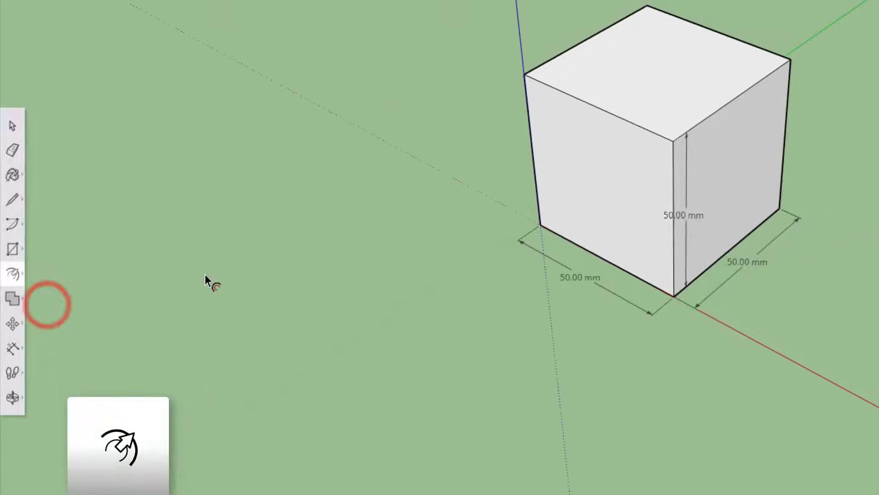
click(742, 21)
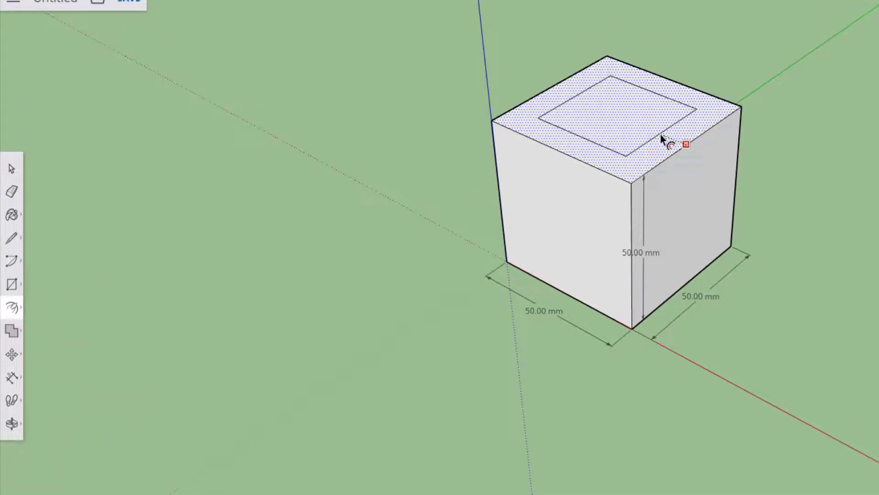
click(661, 133)
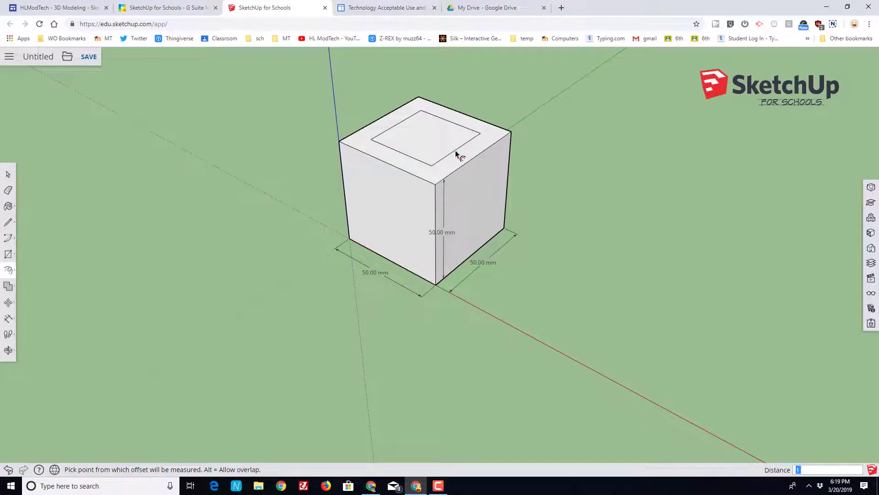
key(Return)
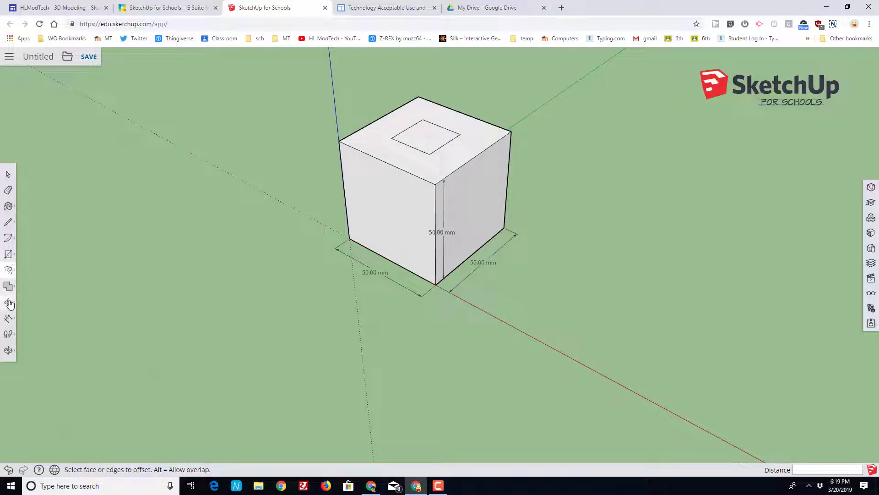
Pull the inner top square up 30 mm into a pillar on the cube
click(8, 272)
click(30, 253)
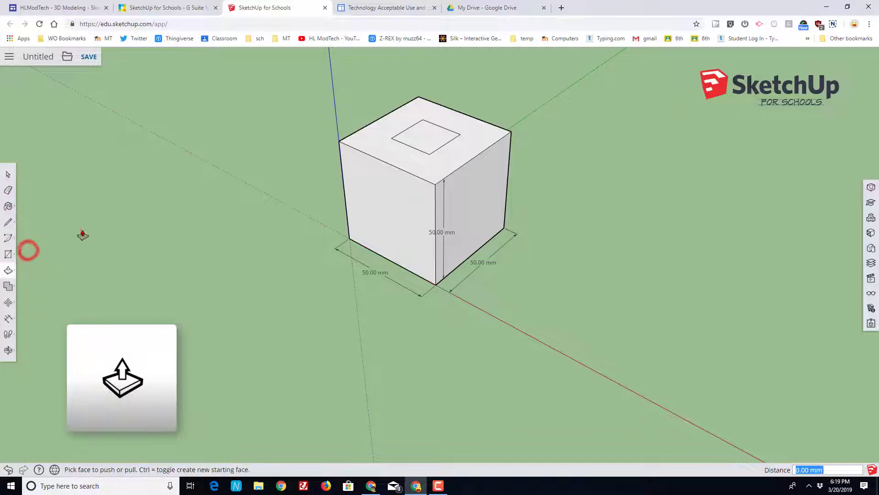
click(418, 141)
middle_drag(376, 150, 440, 110)
drag(440, 110, 379, 100)
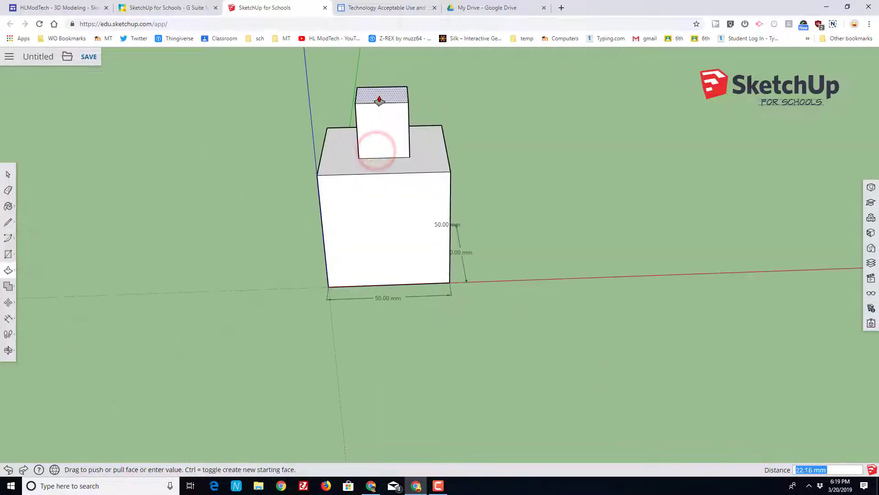
key(Return)
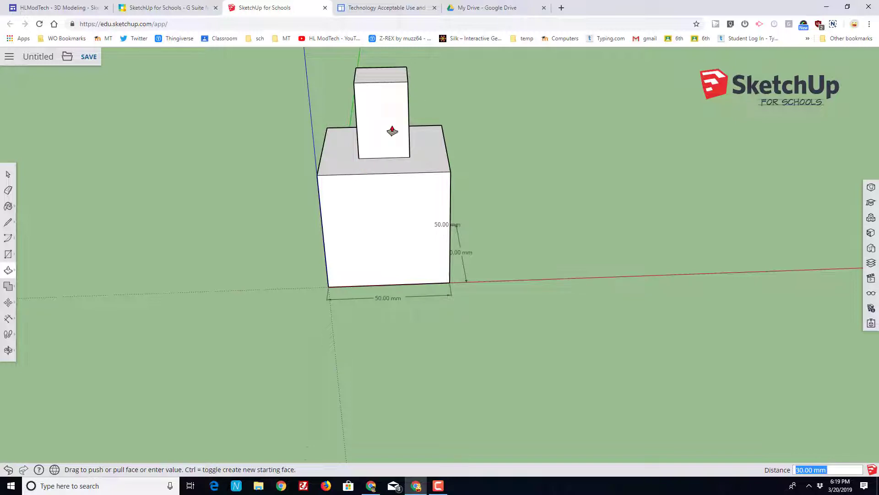
middle_drag(161, 288, 380, 308)
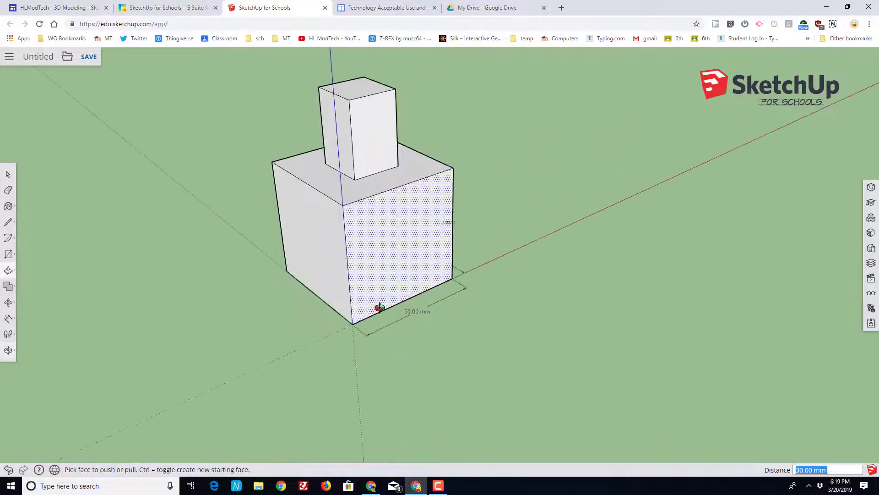
Draw a 5 mm radius circle centred on the pillar's front face
click(8, 253)
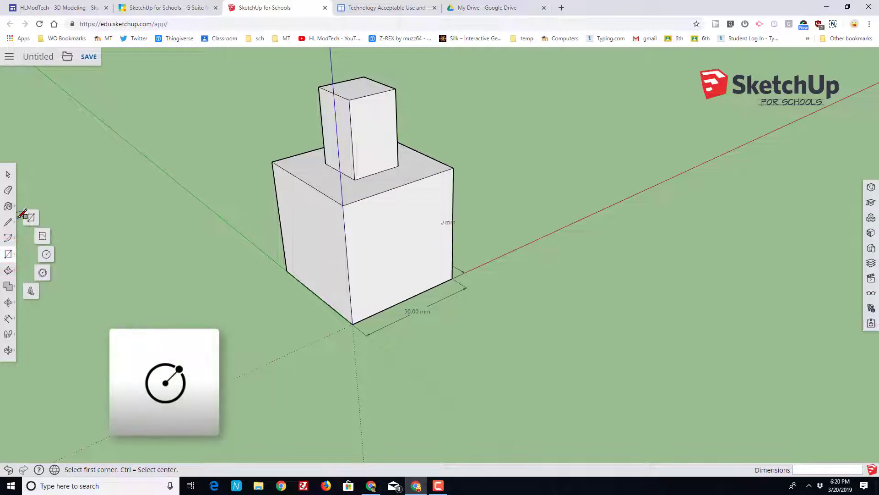
click(46, 258)
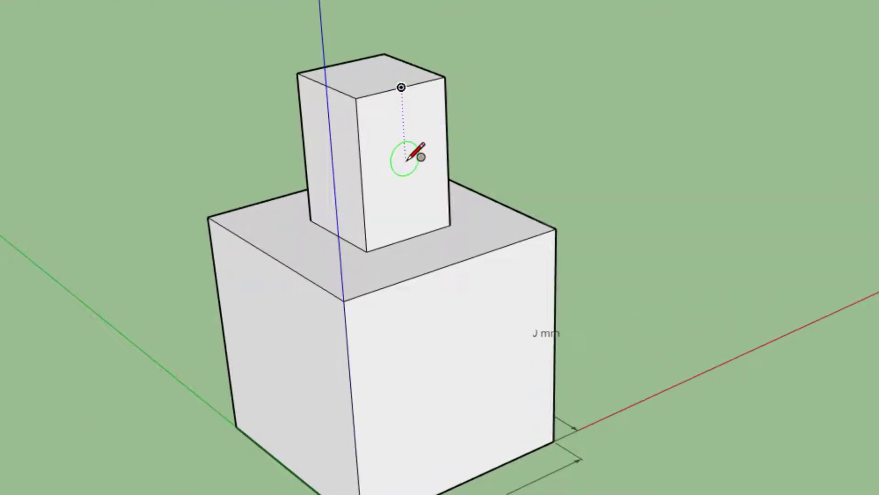
mouse_move(447, 153)
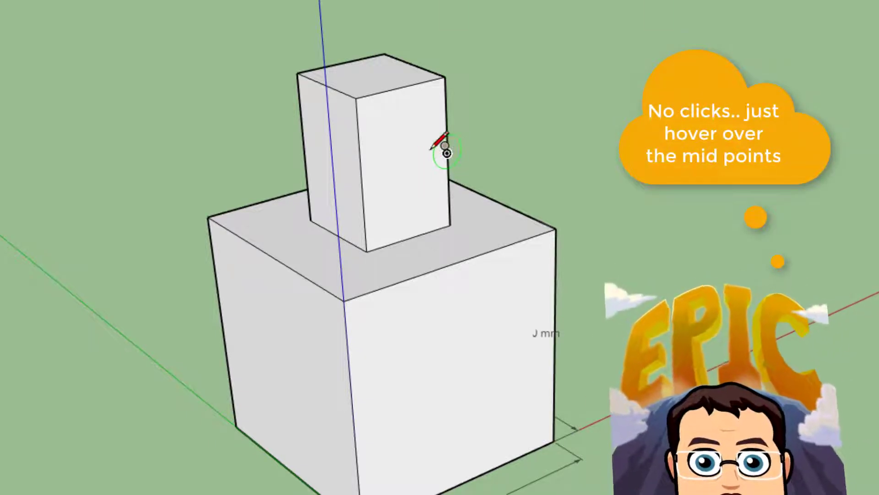
mouse_move(402, 87)
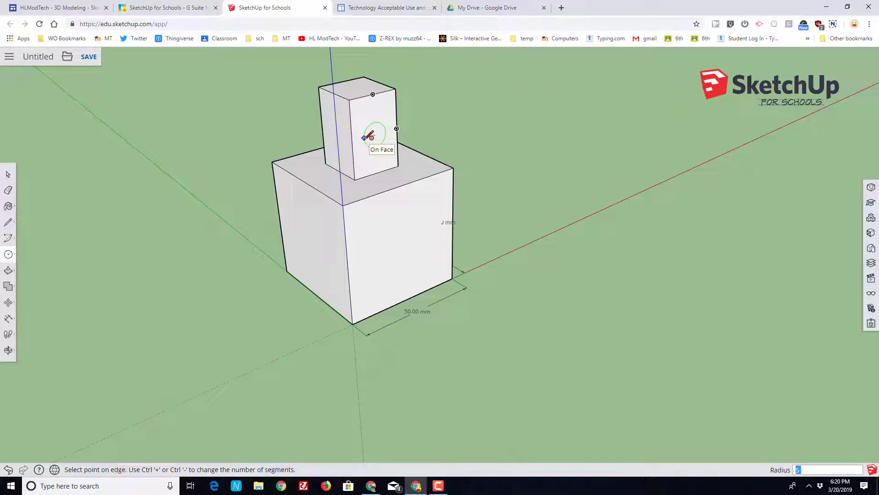
click(365, 137)
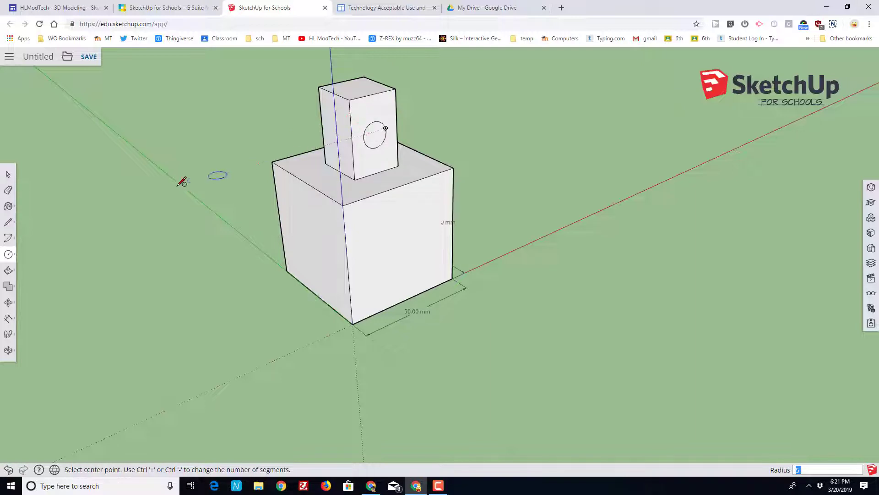
click(10, 271)
Push the circle 35 mm into the small pillar for a round hole, then orbit toward the cube's front
click(29, 254)
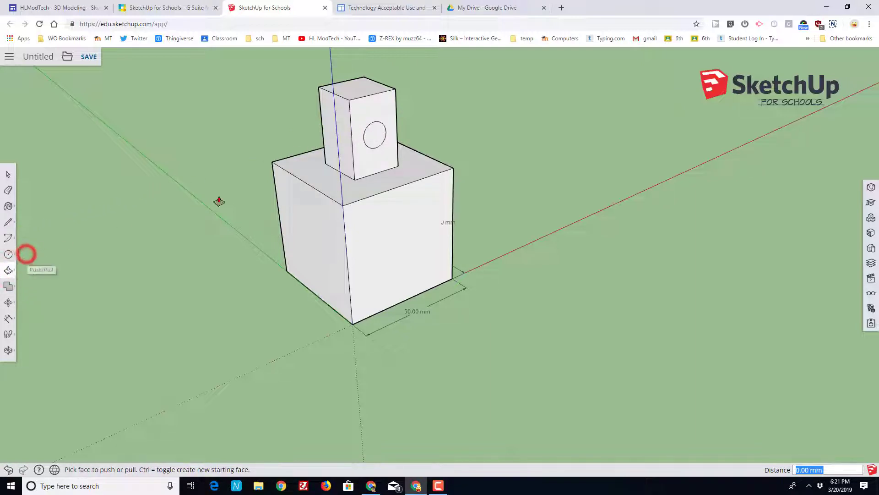
click(375, 145)
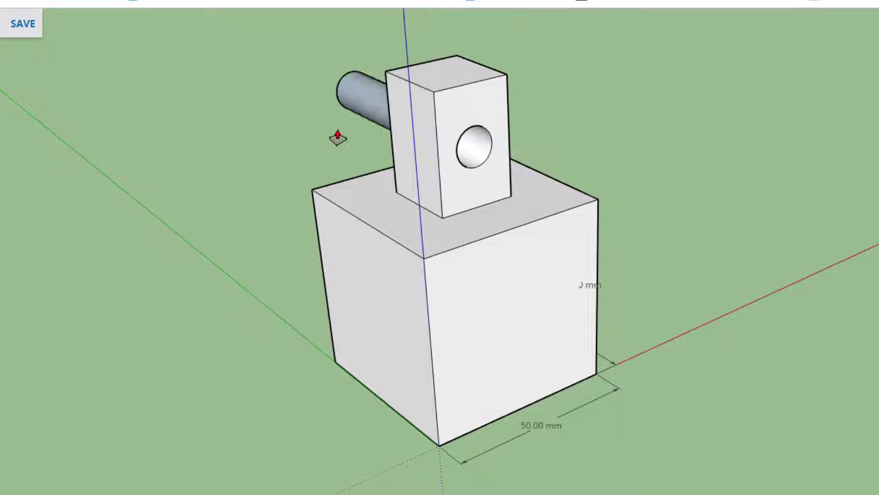
click(385, 74)
click(8, 349)
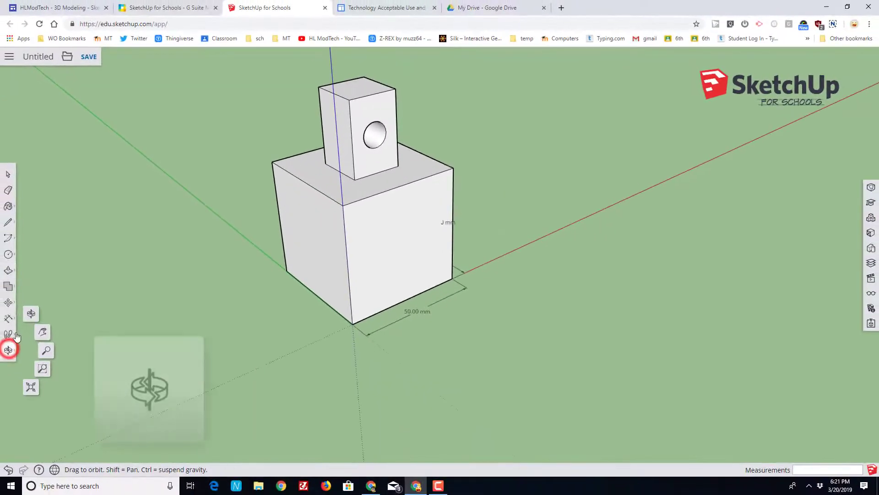
drag(122, 207, 345, 192)
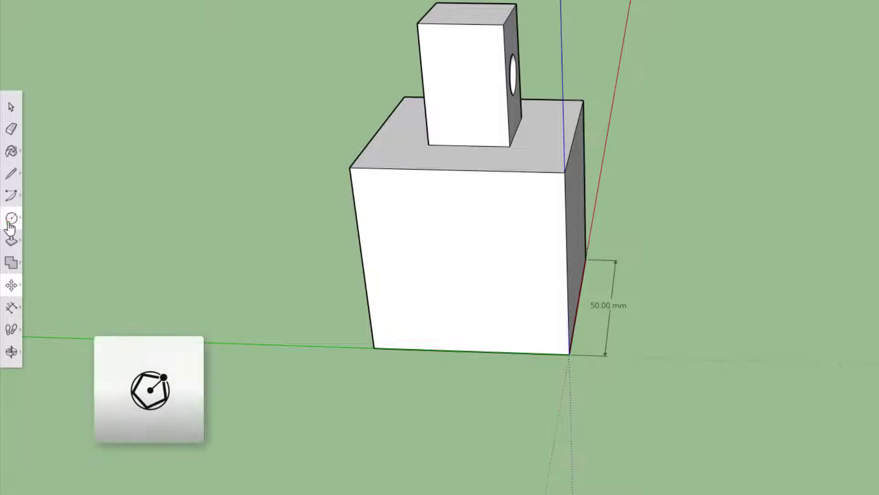
Draw a six-sided polygon with a 15 mm inscribed radius centred on the cube's front face
click(8, 253)
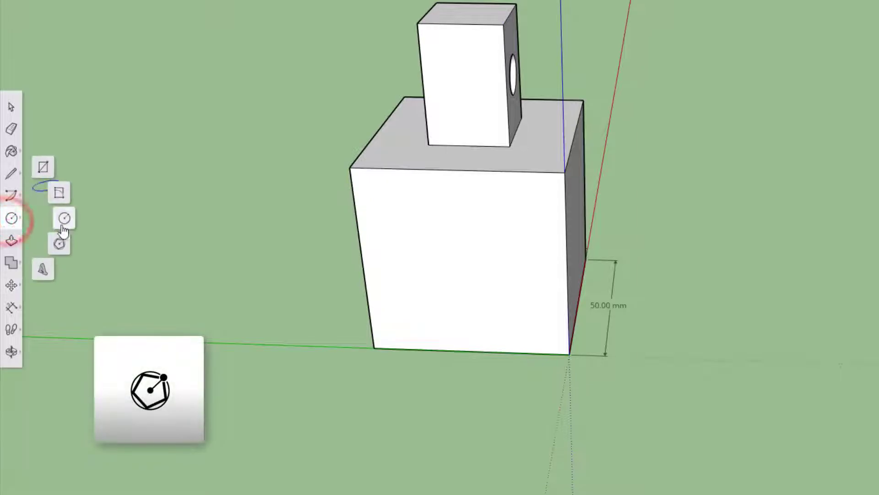
click(59, 245)
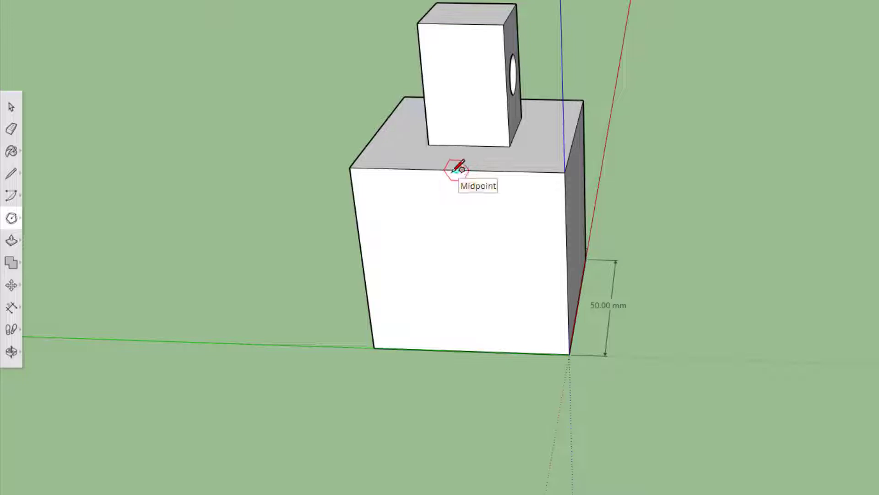
click(362, 262)
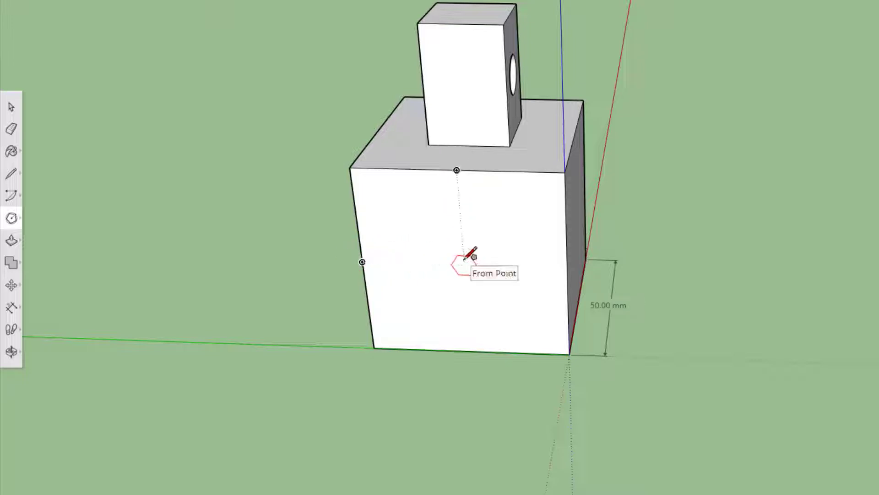
click(464, 263)
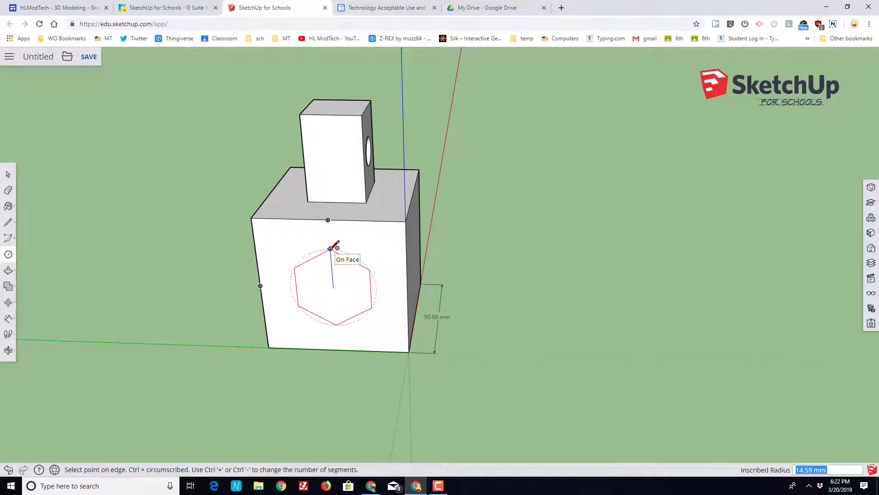
click(334, 246)
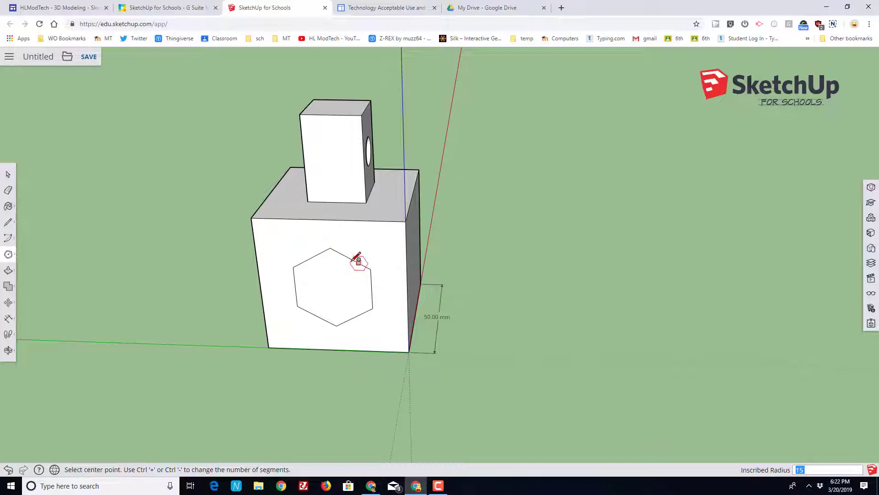
click(9, 271)
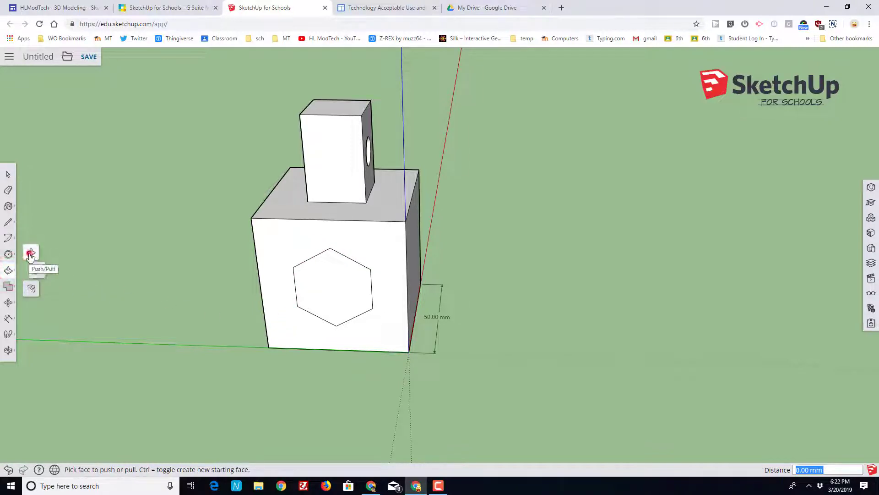
click(30, 254)
click(317, 290)
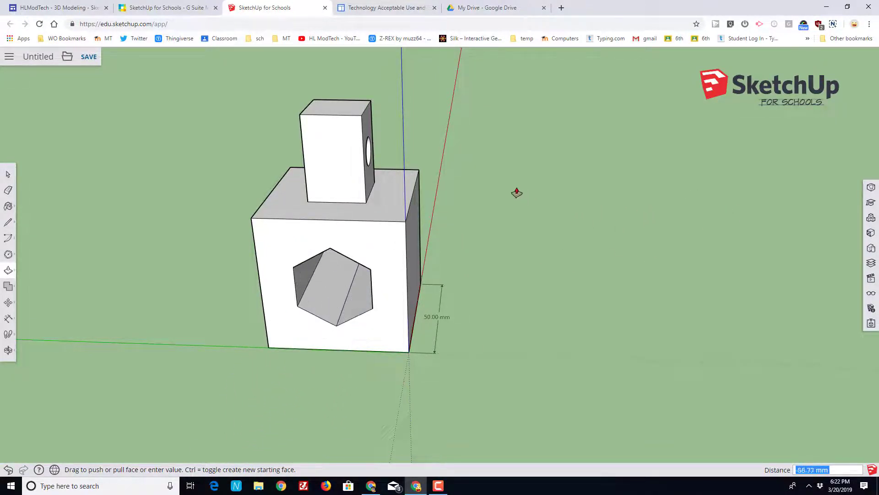
click(419, 174)
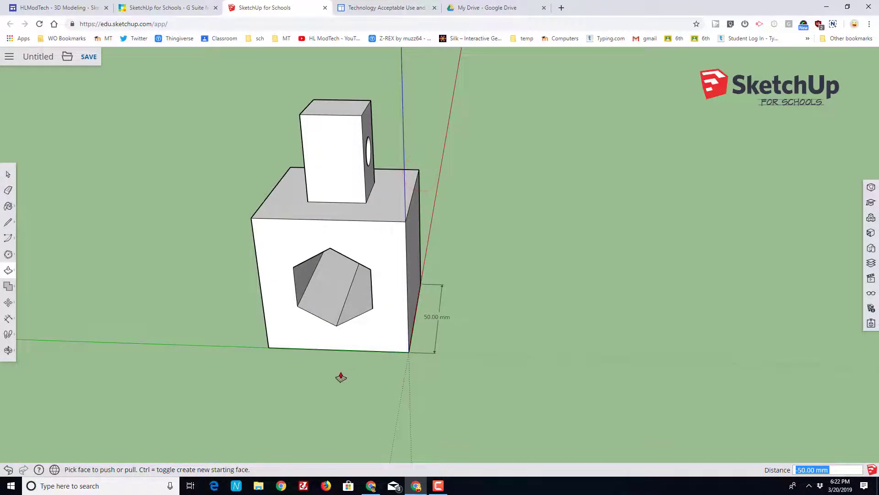
scroll(289, 398, up, 2)
middle_drag(290, 398, 342, 332)
mouse_move(198, 298)
middle_down()
mouse_move(526, 320)
mouse_move(183, 296)
middle_up()
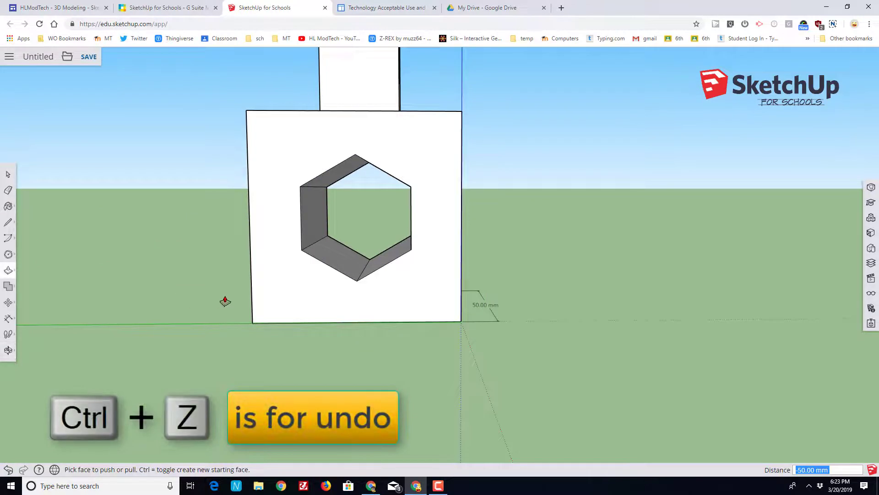
key(ctrl+z)
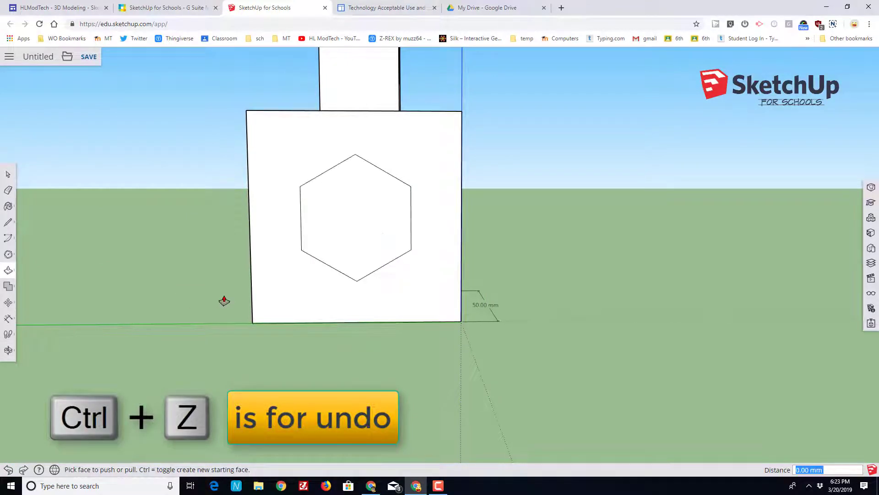
key(space)
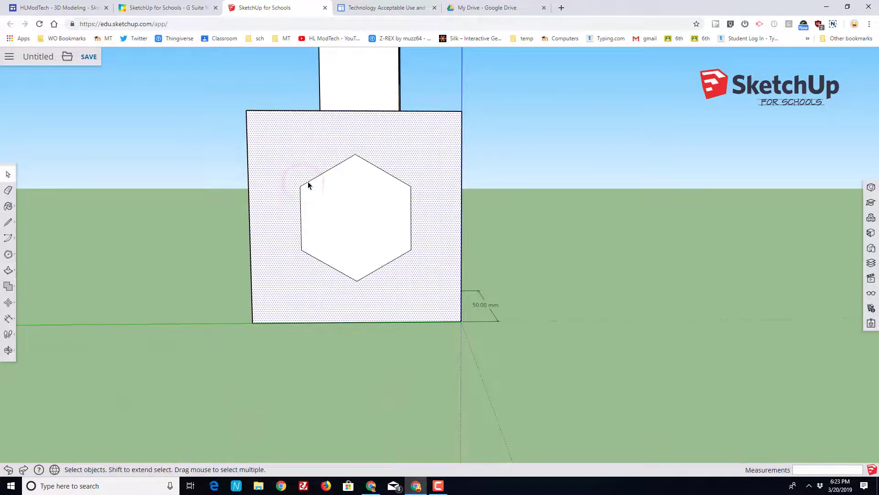
Set the selected hexagon's Segments to 5 in Entity Info, turning it into a pentagon
click(308, 181)
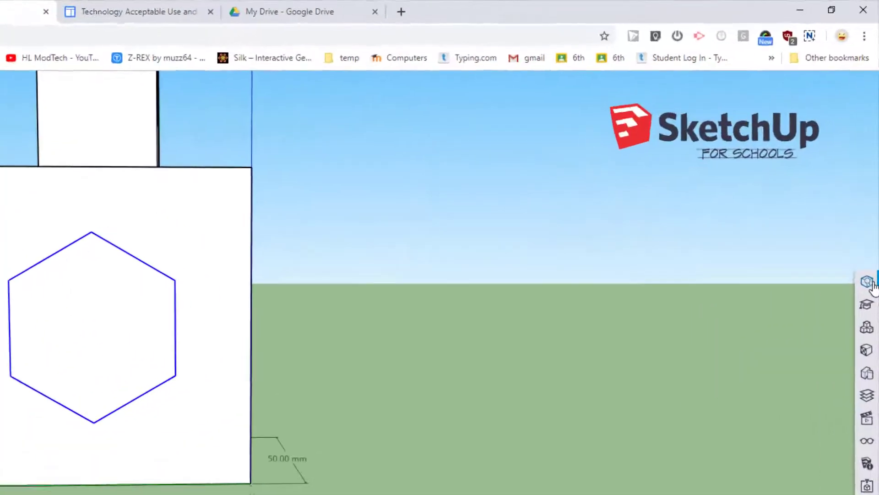
click(868, 282)
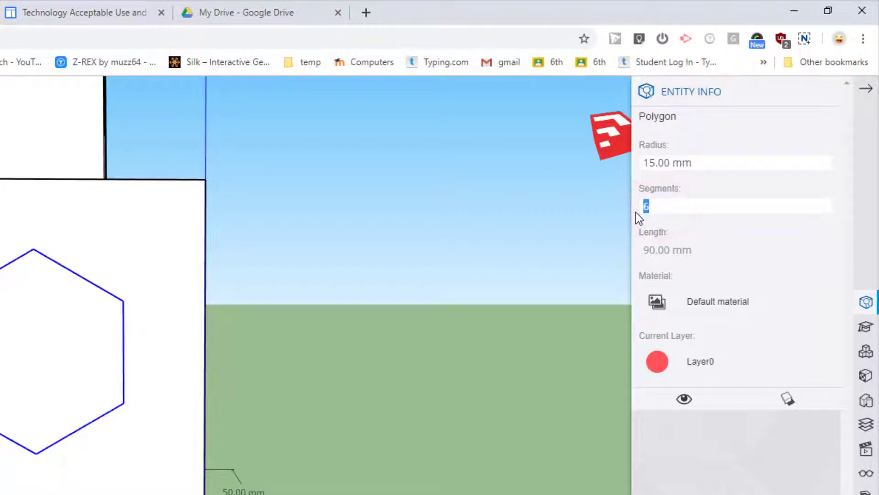
text(5)
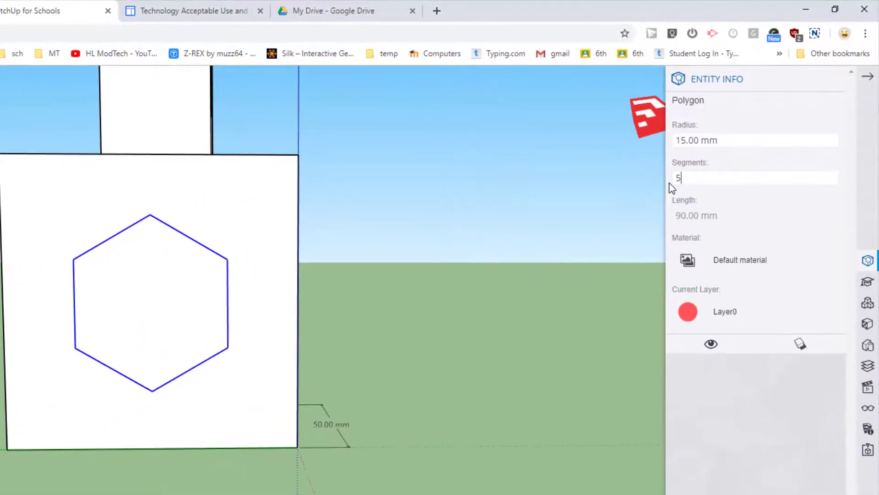
key(Return)
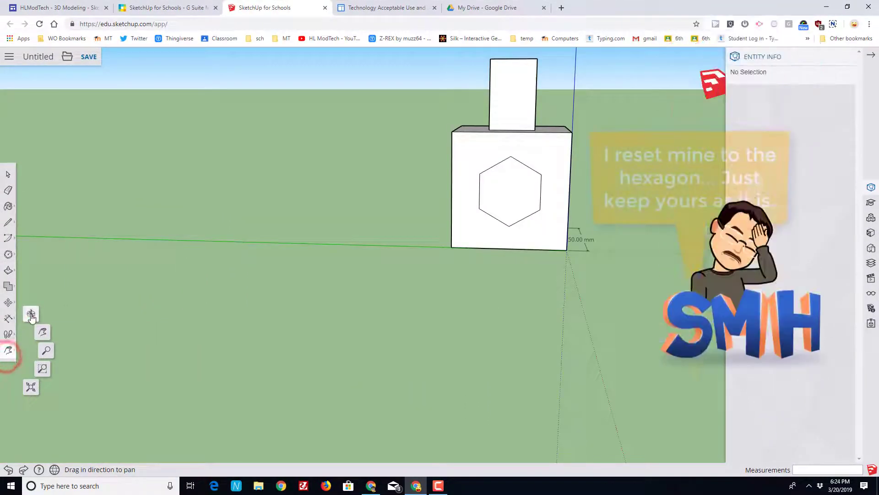
From an angled view, push the hexagon face 50 mm through the cube to form a hole
click(32, 314)
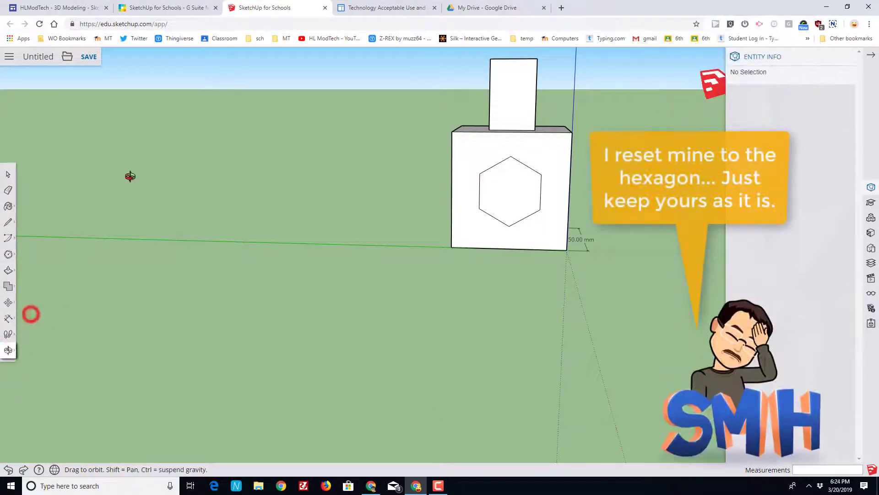
drag(131, 177, 396, 227)
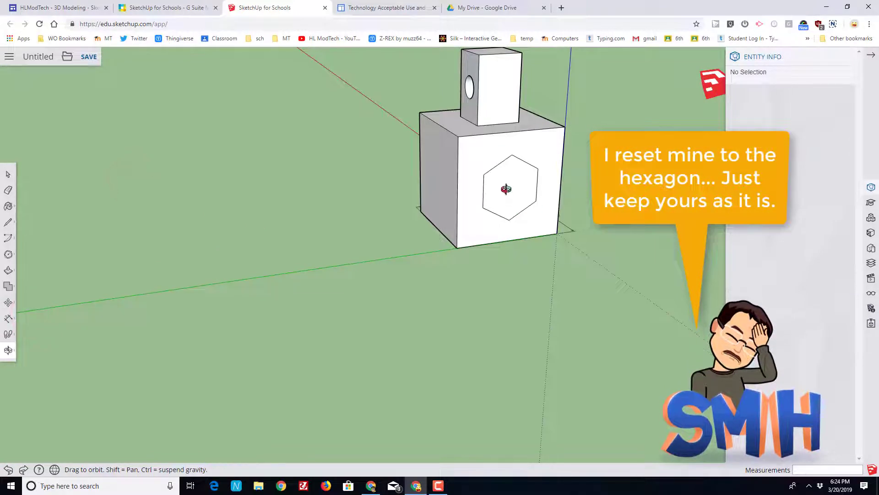
click(8, 270)
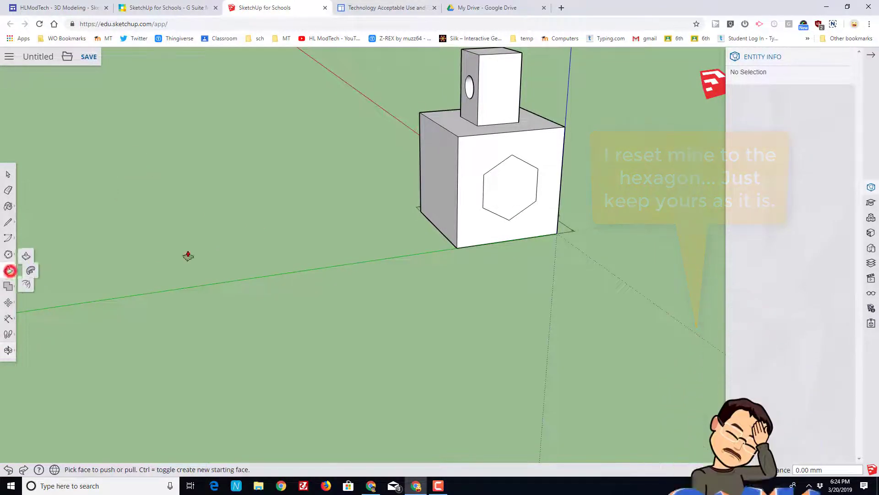
click(493, 204)
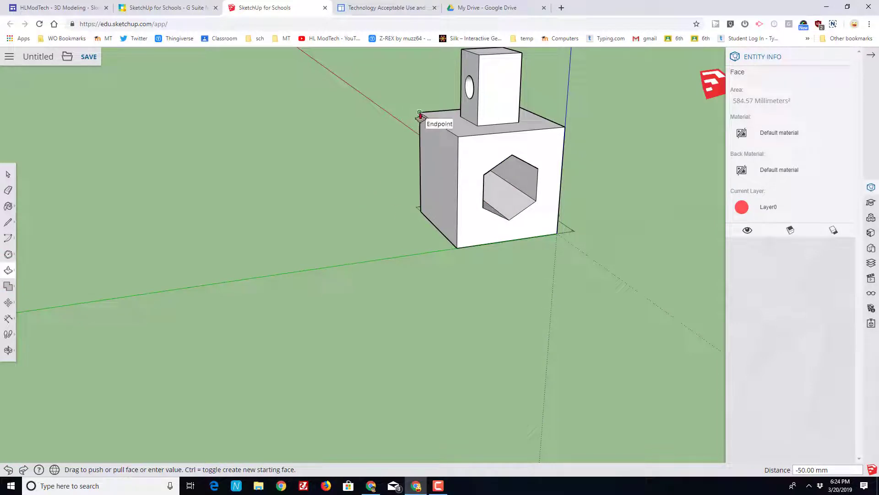
click(355, 229)
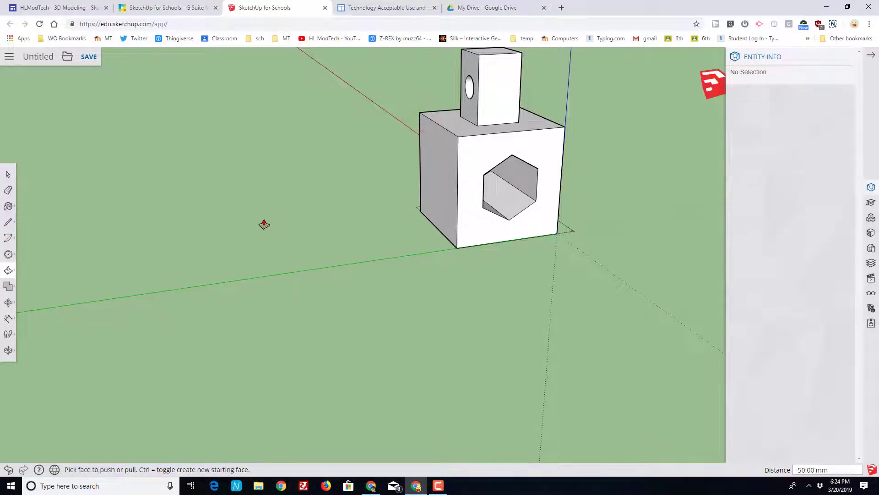
click(7, 176)
scroll(218, 170, down, 2)
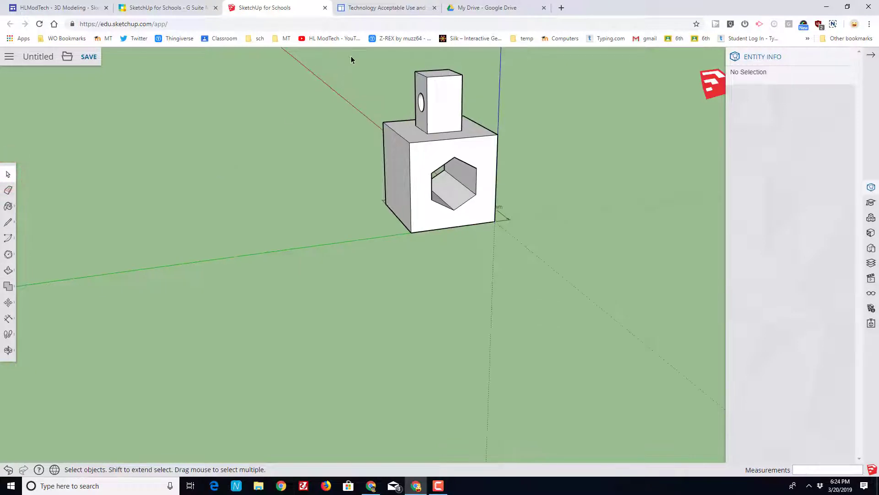
Copy the whole holed cube-and-pillar model and place the duplicate to the left of the original
drag(351, 57, 559, 271)
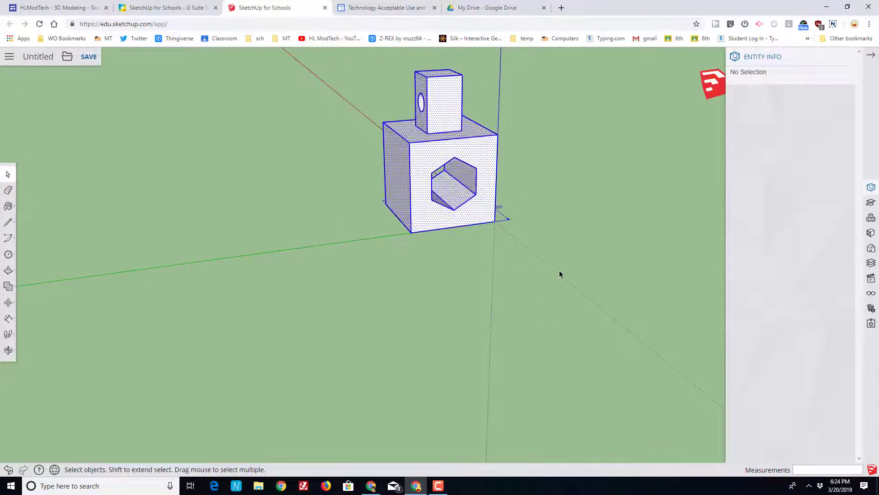
click(9, 303)
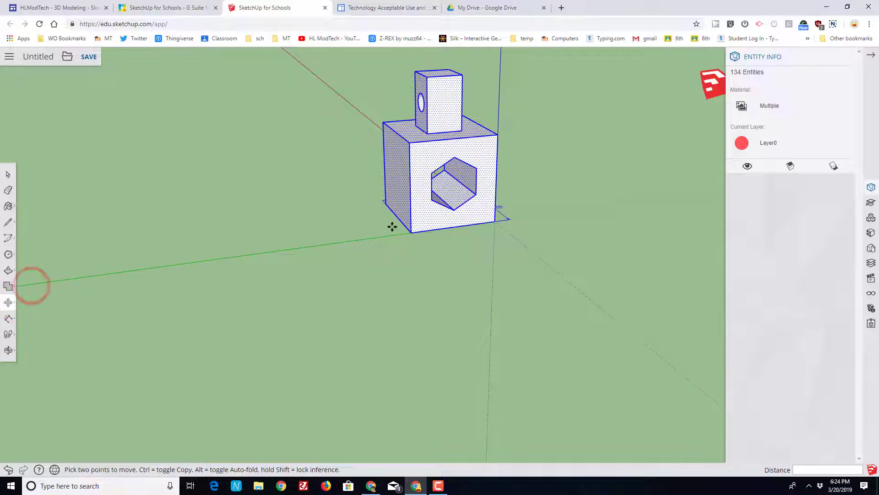
click(410, 234)
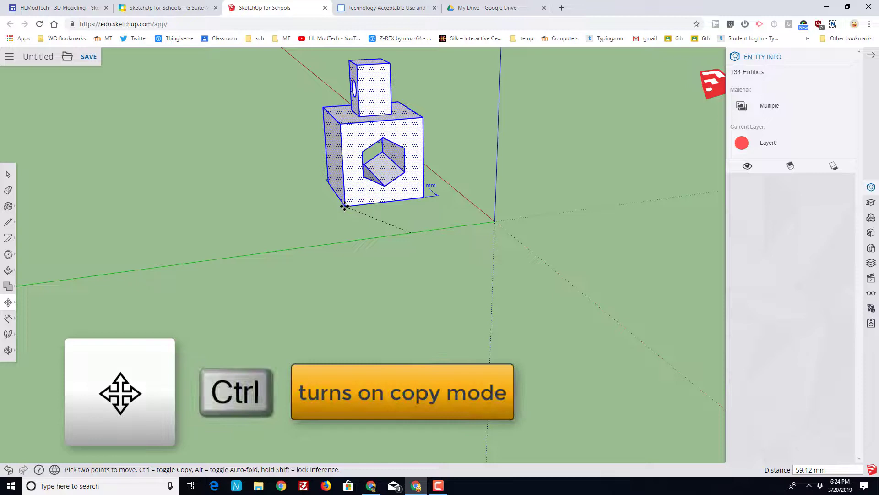
key(ctrl)
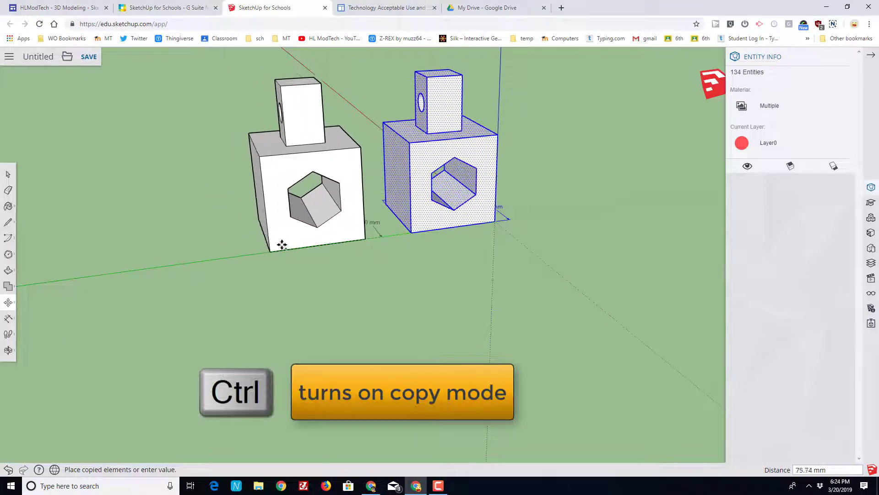
click(238, 253)
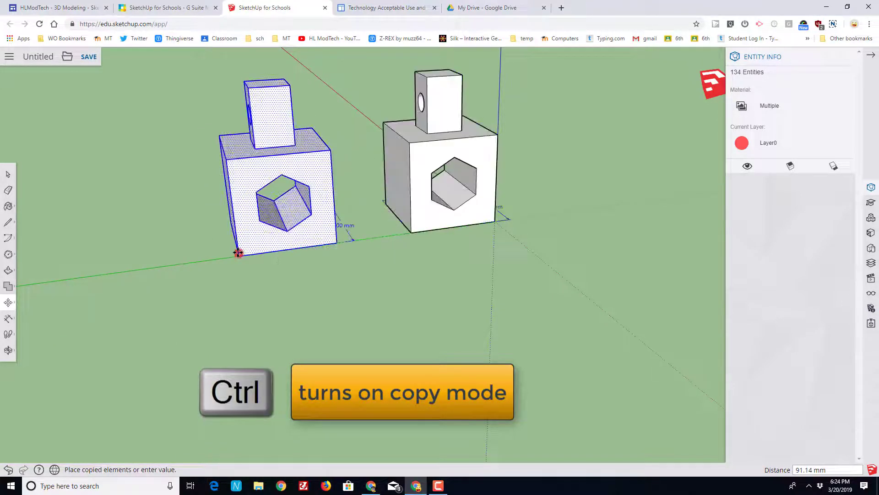
Orbit to see both models at an angle and select the entire left model
middle_drag(137, 292, 255, 315)
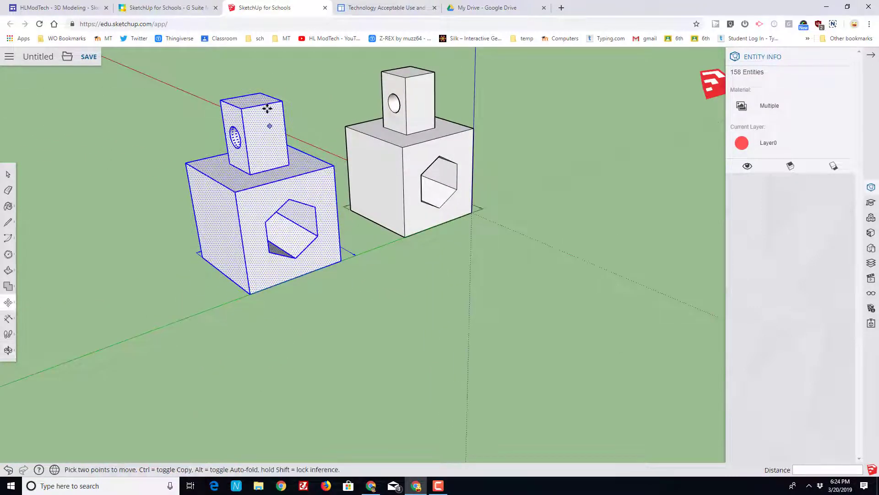
click(6, 174)
drag(114, 84, 345, 325)
middle_drag(422, 302, 272, 248)
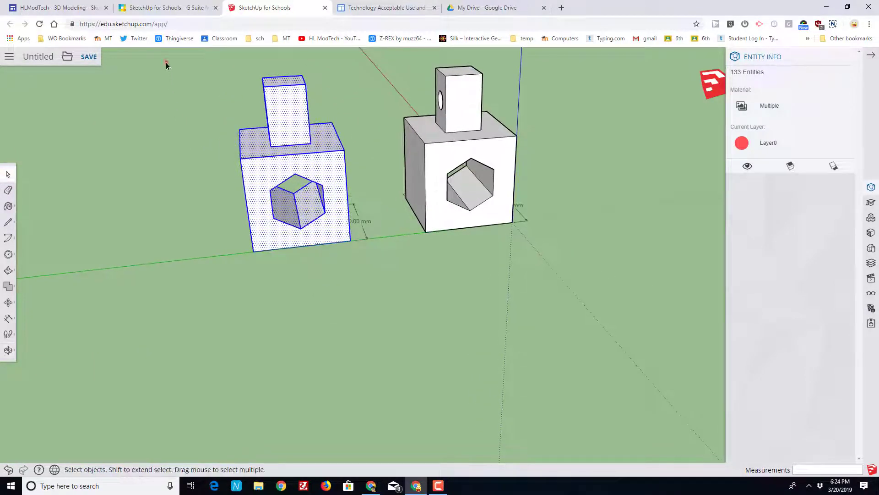
Scale the selected left model uniformly by 0.5 from a corner grip
drag(167, 66, 368, 272)
click(8, 303)
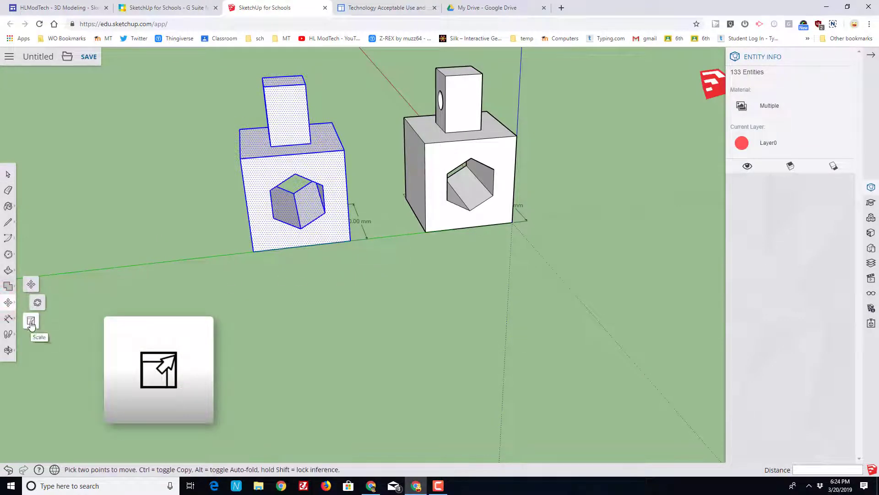
click(31, 323)
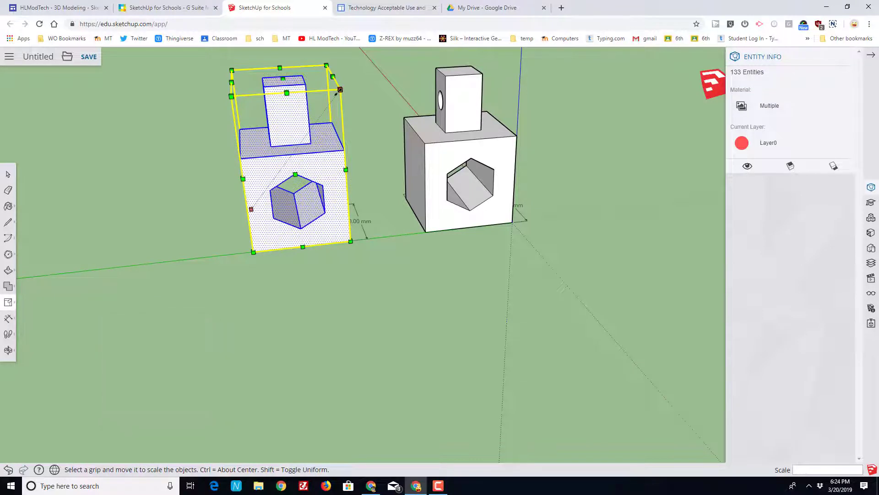
drag(339, 91, 288, 127)
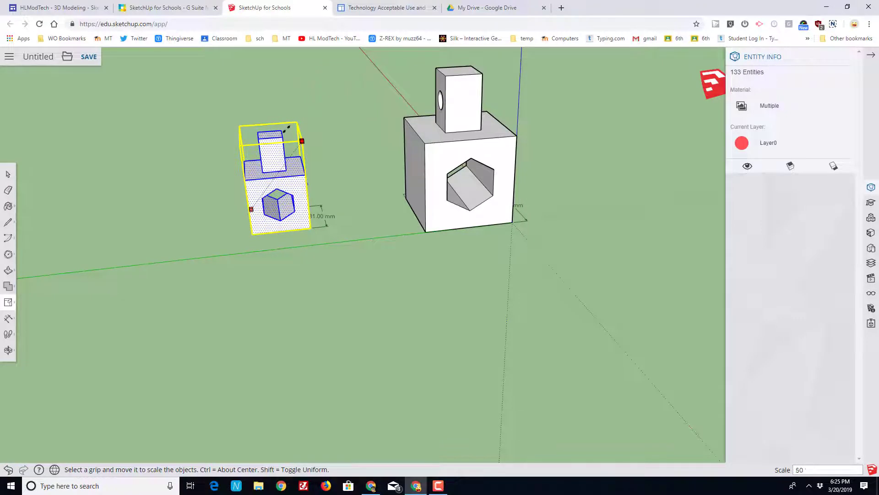
text(.5)
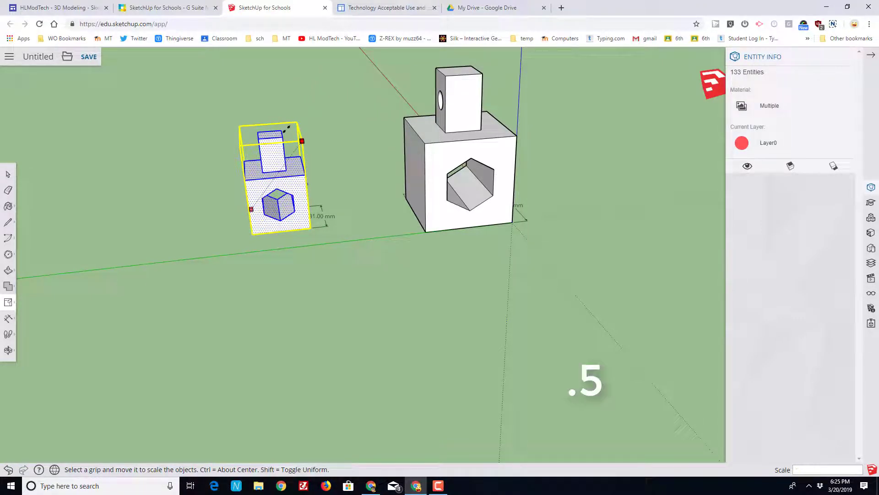
key(Return)
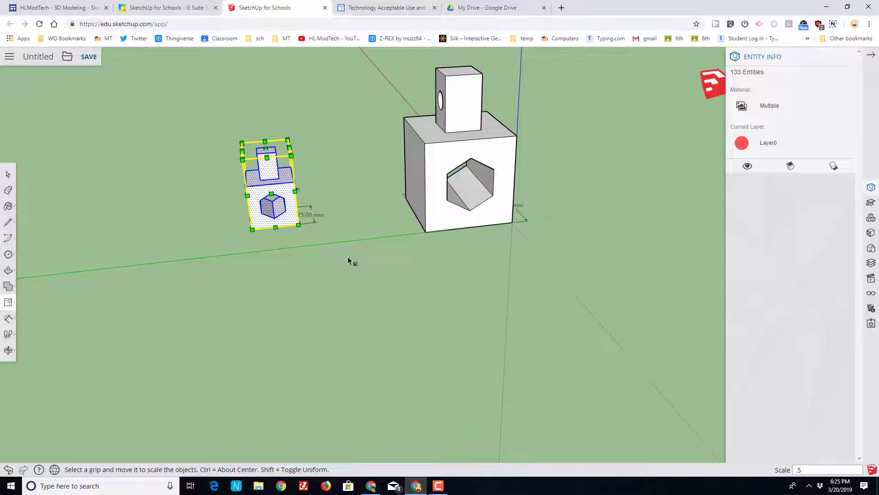
Copy the half-size model with Move (M) plus Ctrl, placing the duplicate further left
click(8, 174)
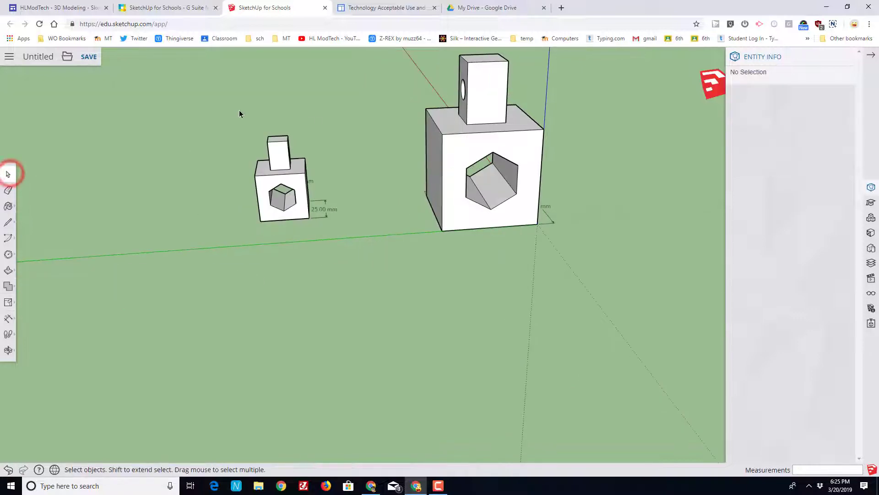
drag(332, 207, 353, 239)
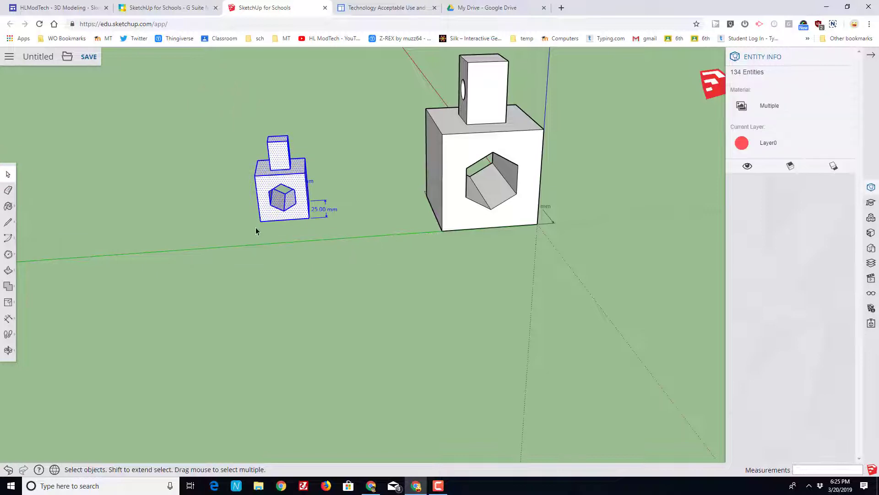
key(m)
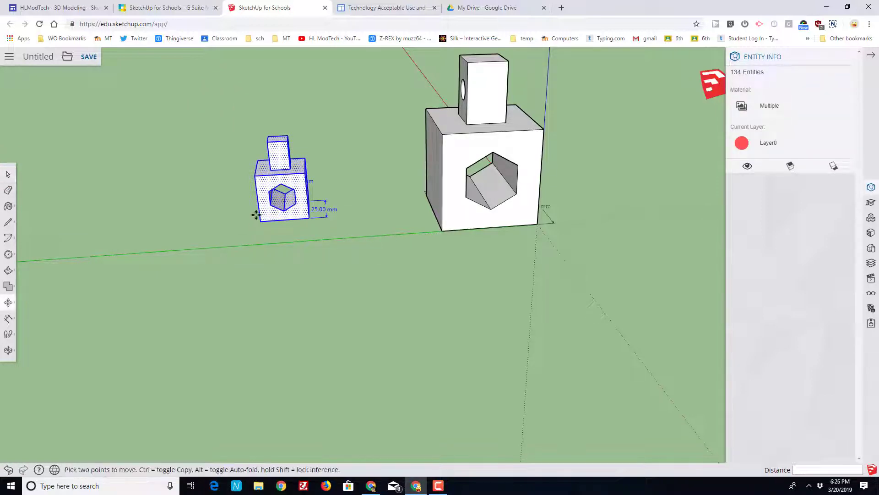
click(257, 222)
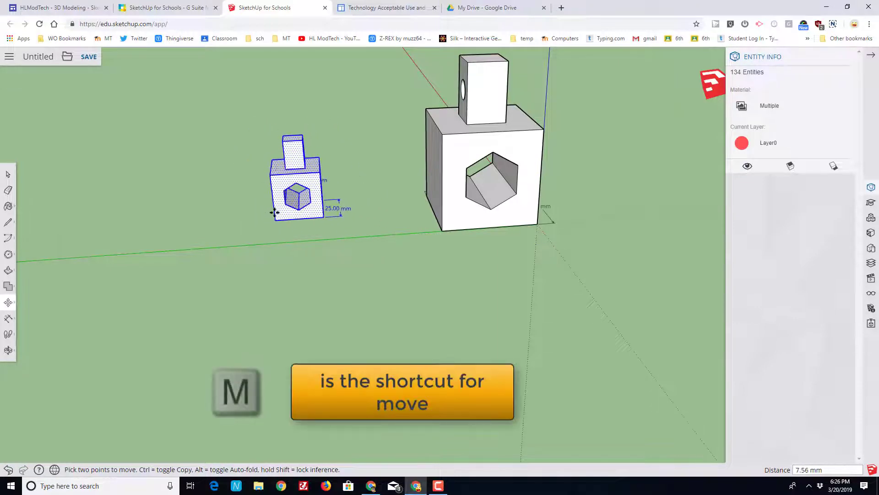
key(ctrl)
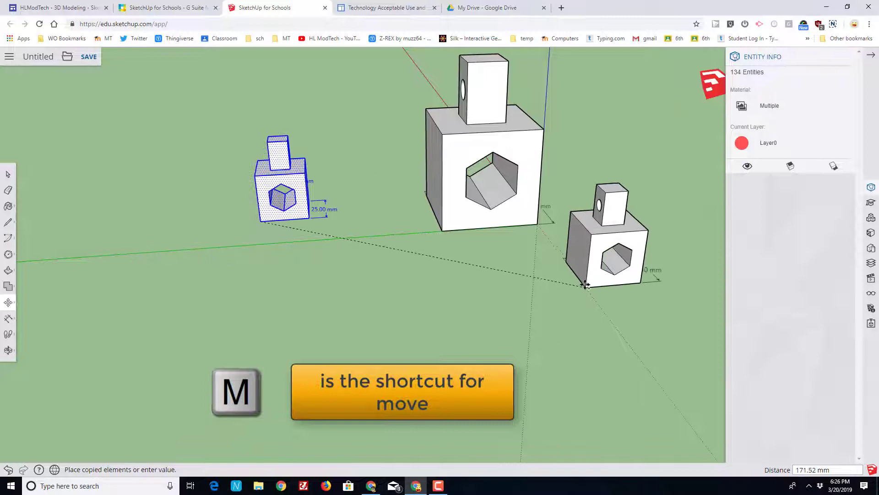
click(130, 255)
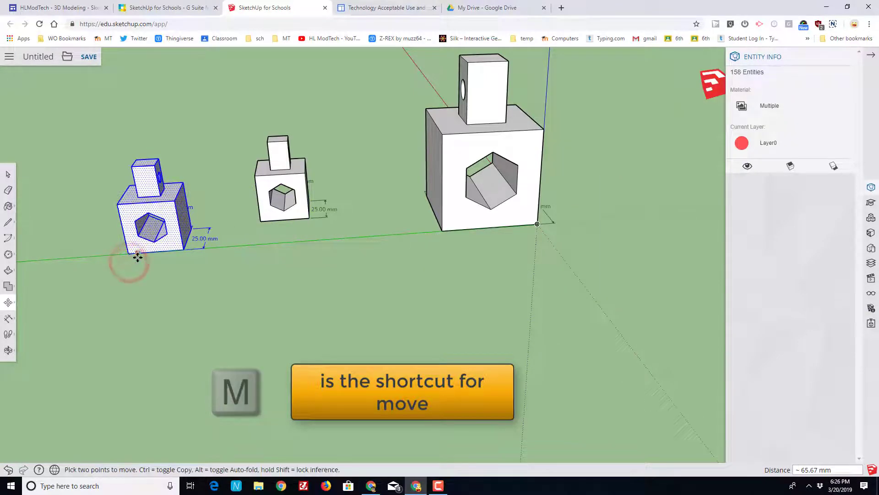
click(7, 303)
Scale the leftmost copy by 4 from its top-left corner so it reads 100 mm across
click(33, 322)
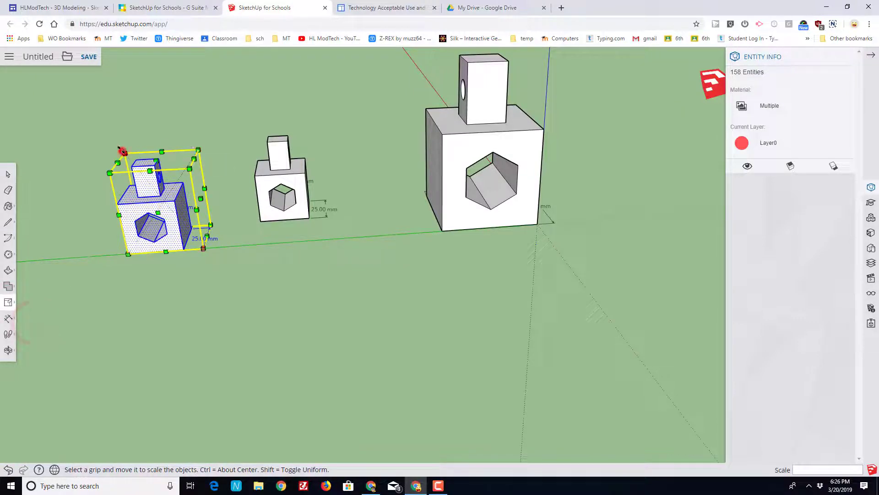
drag(122, 152, 71, 100)
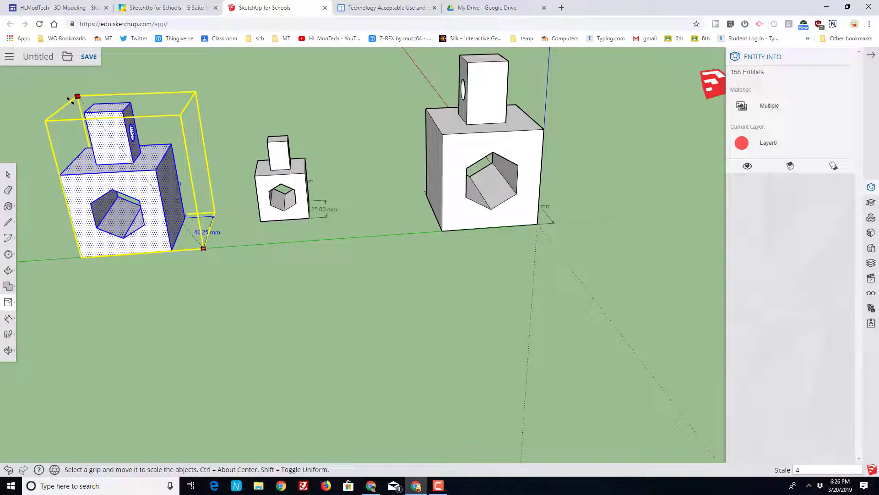
text(4)
key(Return)
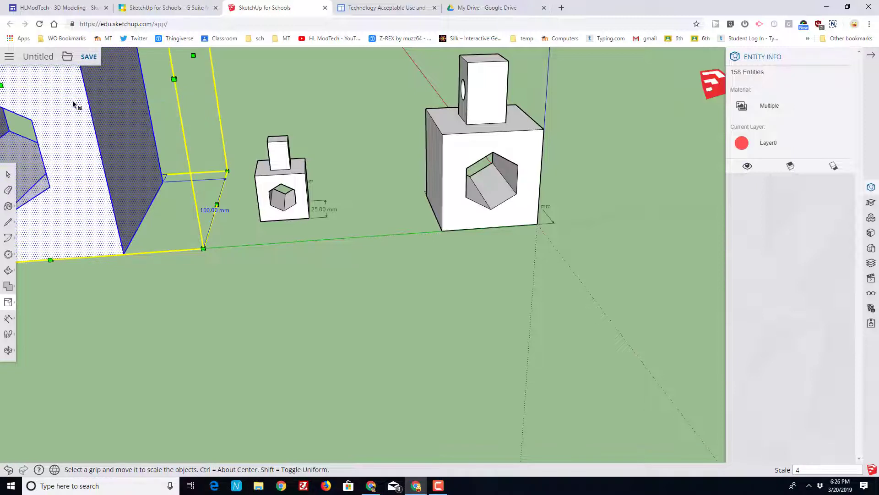
scroll(142, 248, down, 5)
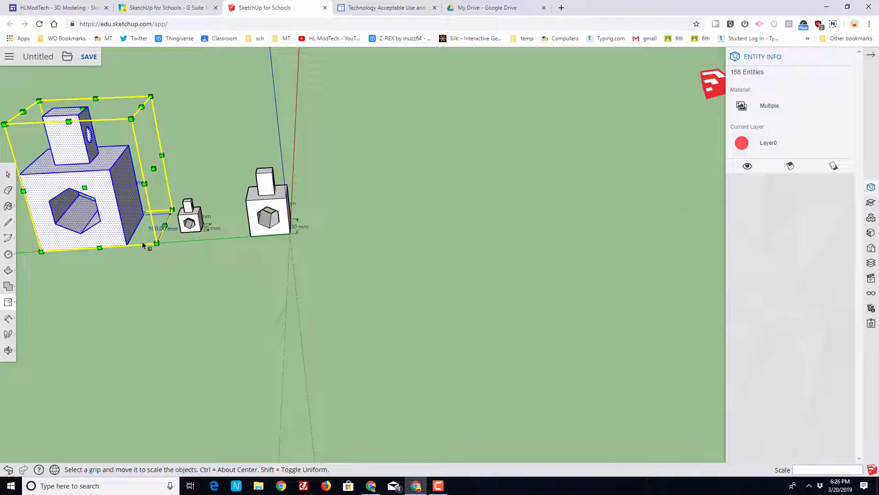
middle_drag(62, 262, 286, 278)
key(s)
scroll(116, 362, up, 4)
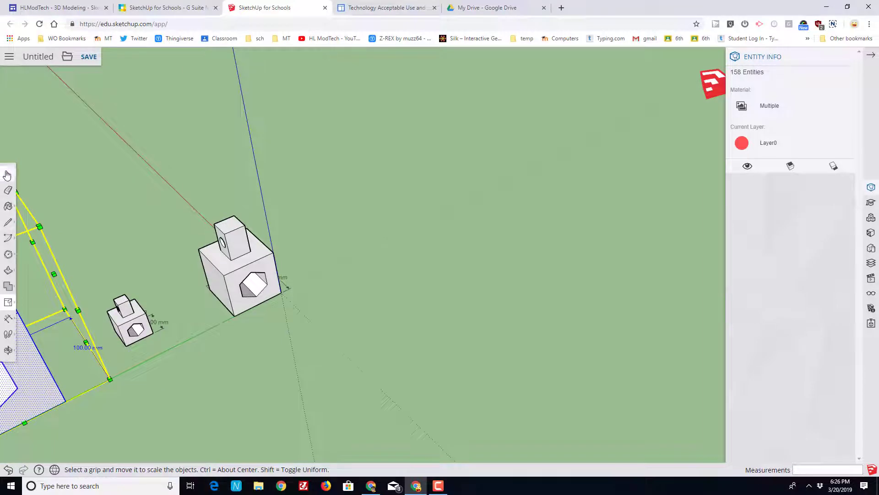
click(7, 174)
Select the 25 mm model and switch to the Front standard view, zooming in
drag(104, 291, 162, 343)
drag(162, 270, 111, 342)
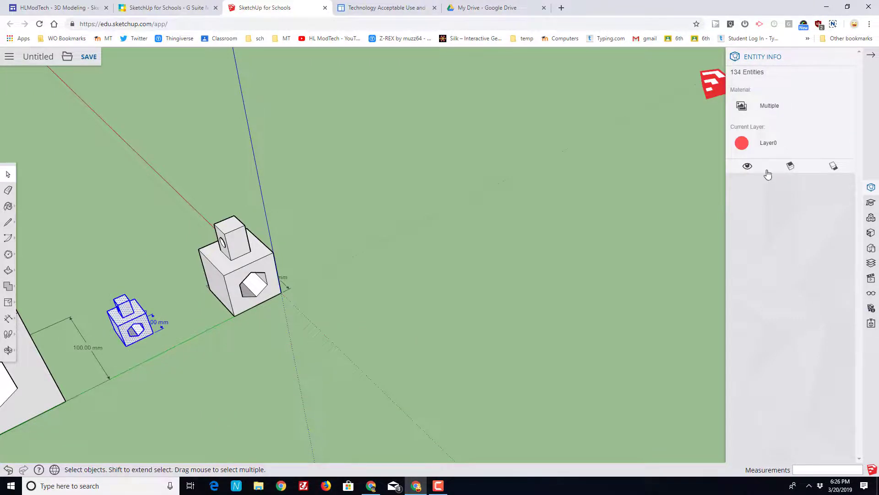
click(871, 278)
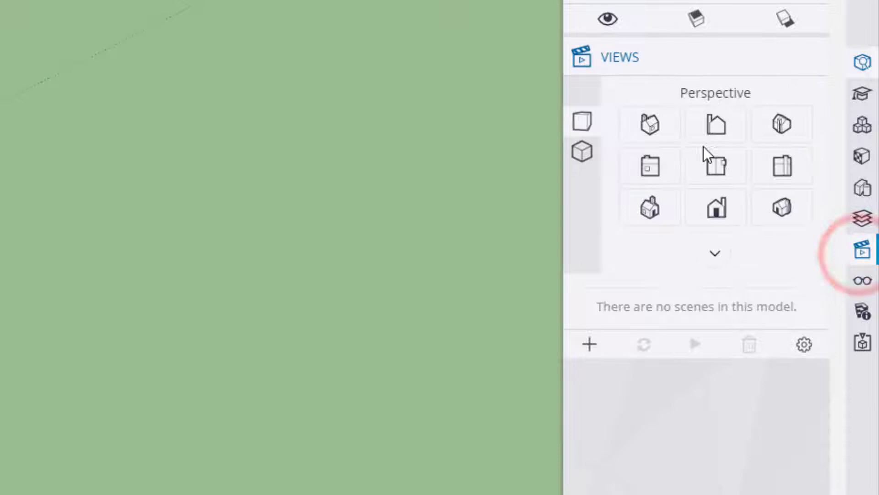
click(716, 166)
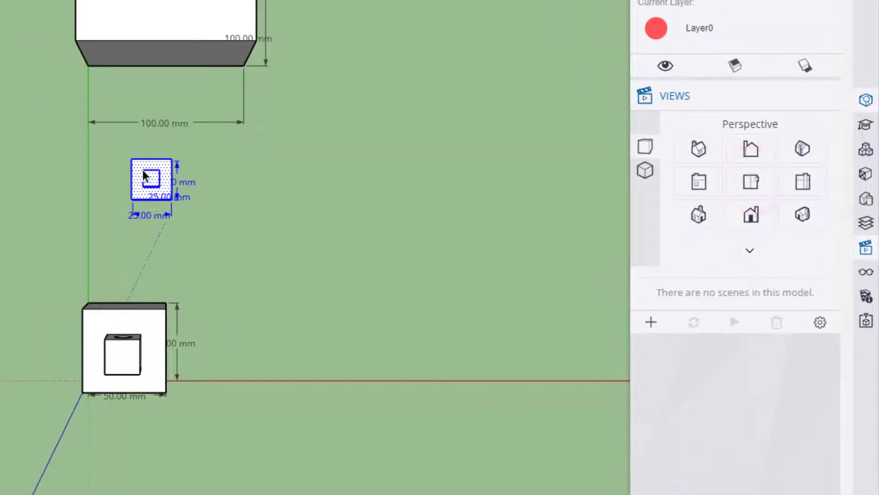
scroll(146, 183, up, 5)
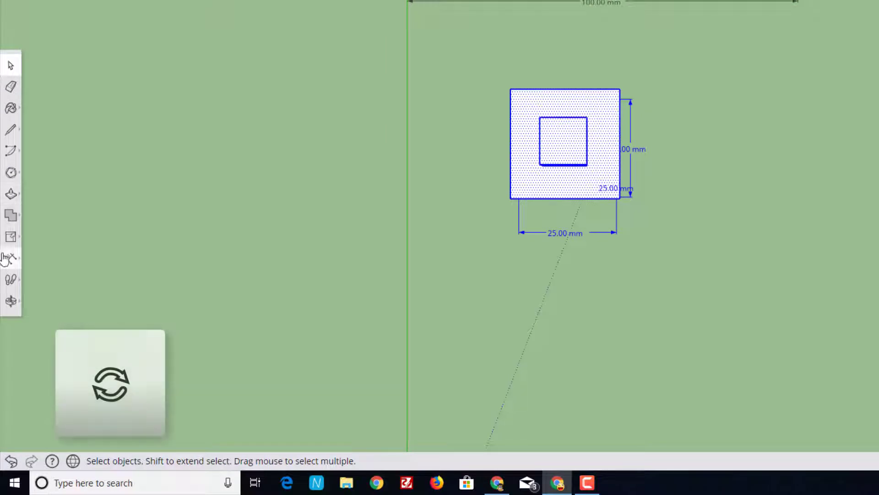
Rotate the small model a quarter turn about its lower-left corner, using the left edge as reference
click(11, 237)
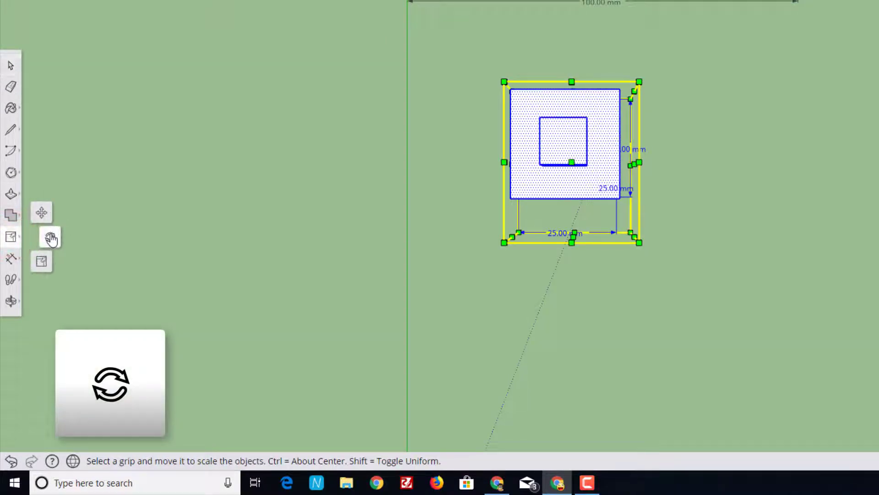
click(51, 238)
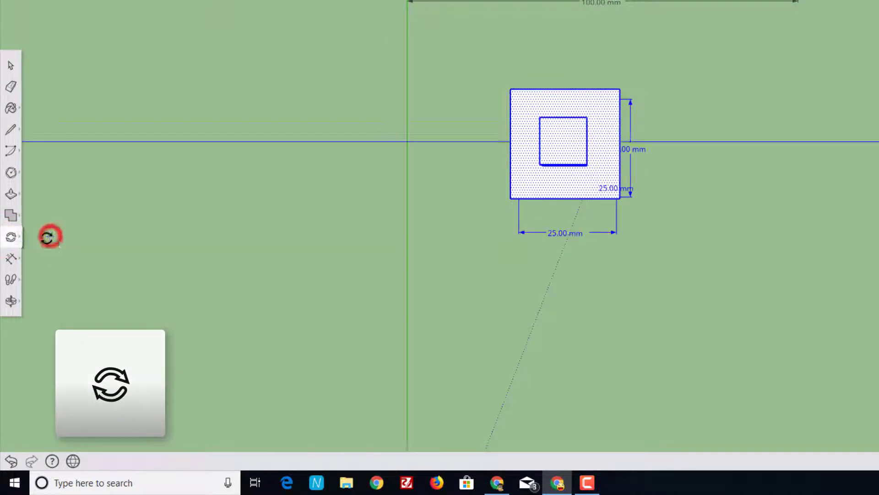
click(510, 198)
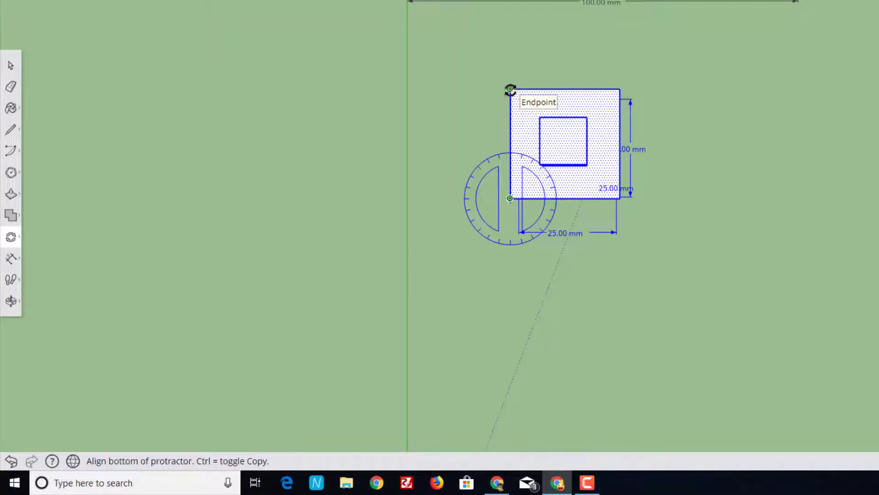
click(511, 89)
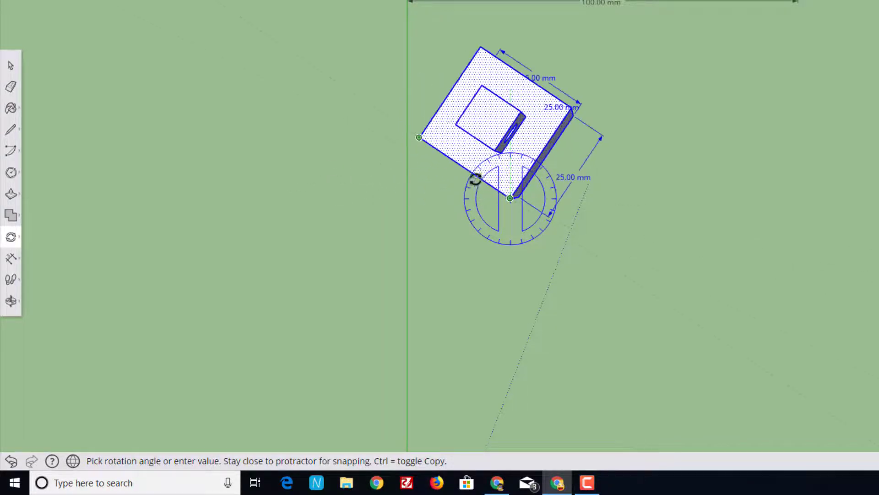
click(479, 198)
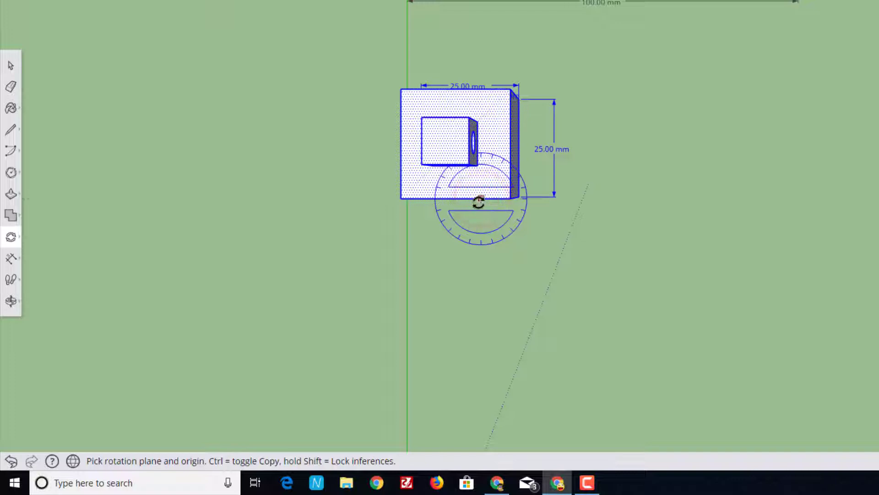
click(10, 64)
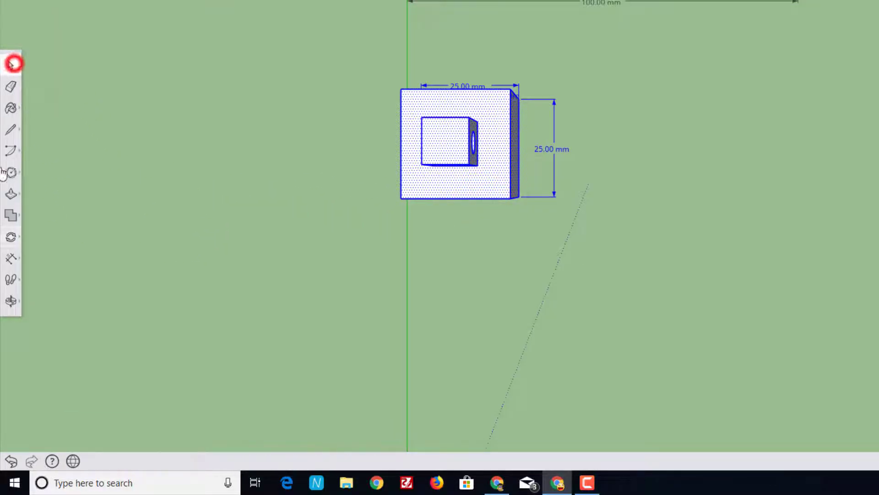
click(11, 300)
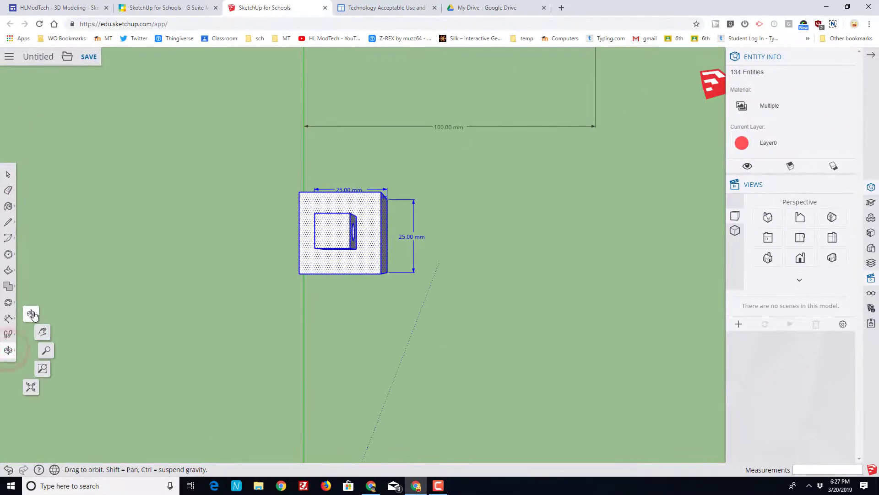
Orbit around the three models and collapse the right-hand Entity Info/Views panel
click(33, 306)
drag(174, 308, 168, 157)
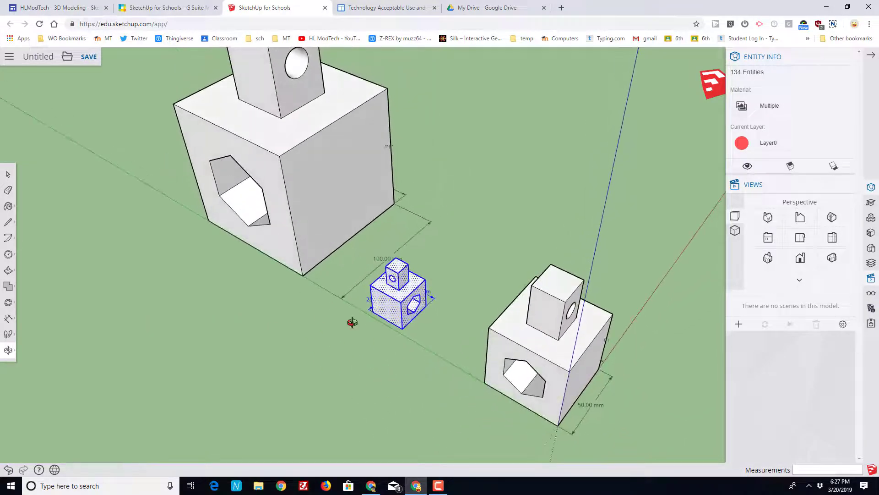
scroll(426, 330, up, 5)
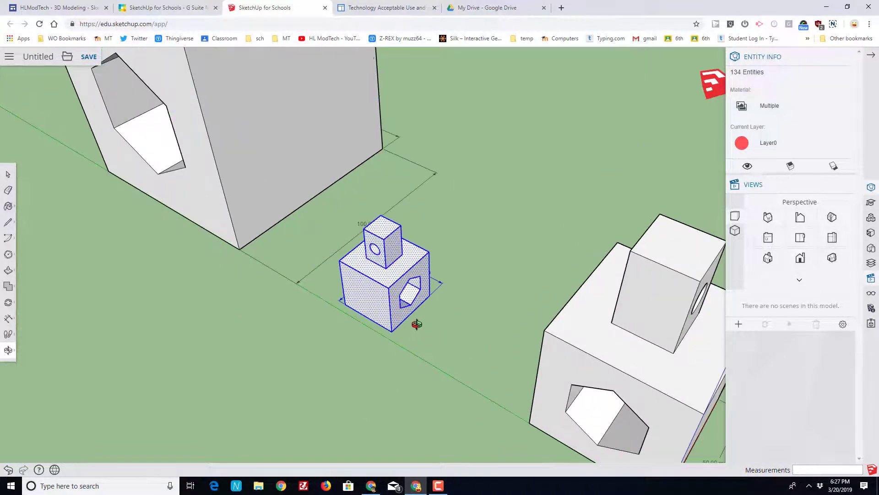
scroll(440, 358, down, 5)
drag(424, 352, 290, 311)
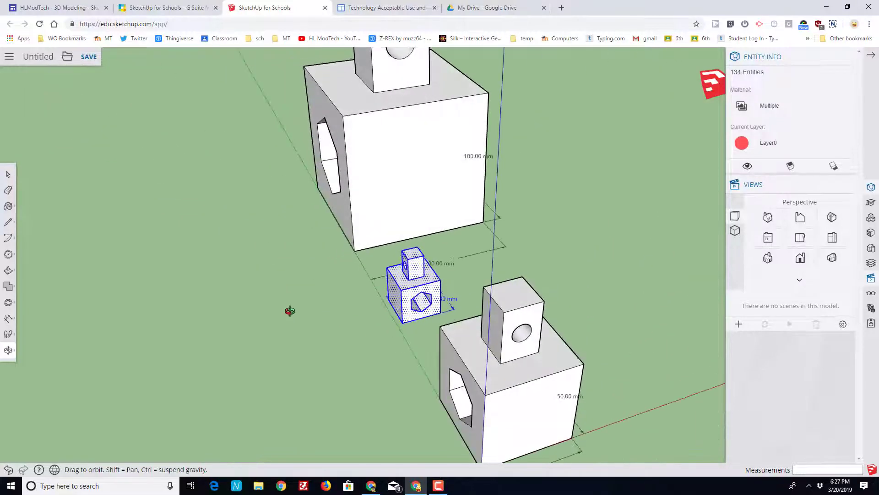
click(872, 58)
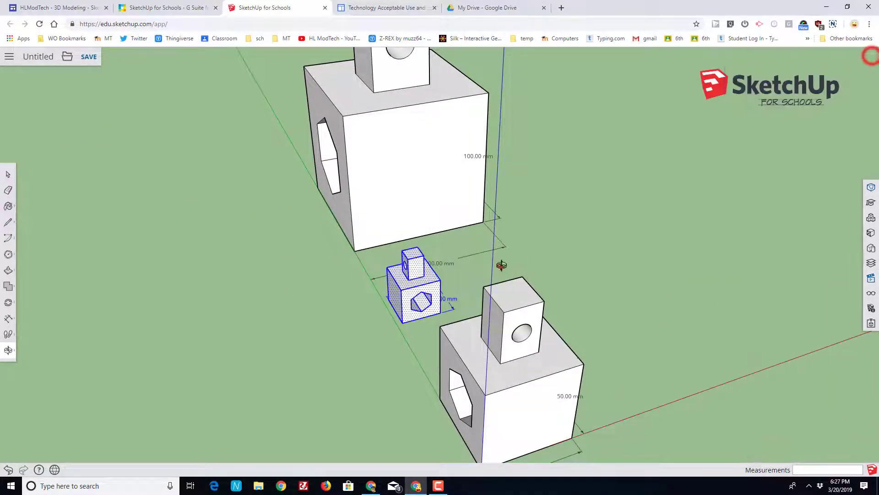
Step through the Circle, Push/Pull, Rotate, Dimension, Orbit and Eraser tools
click(10, 257)
click(8, 271)
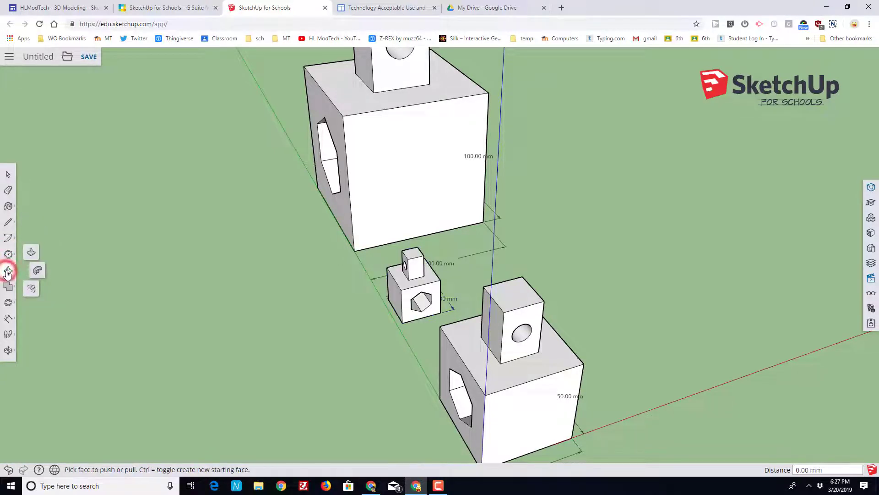
click(8, 314)
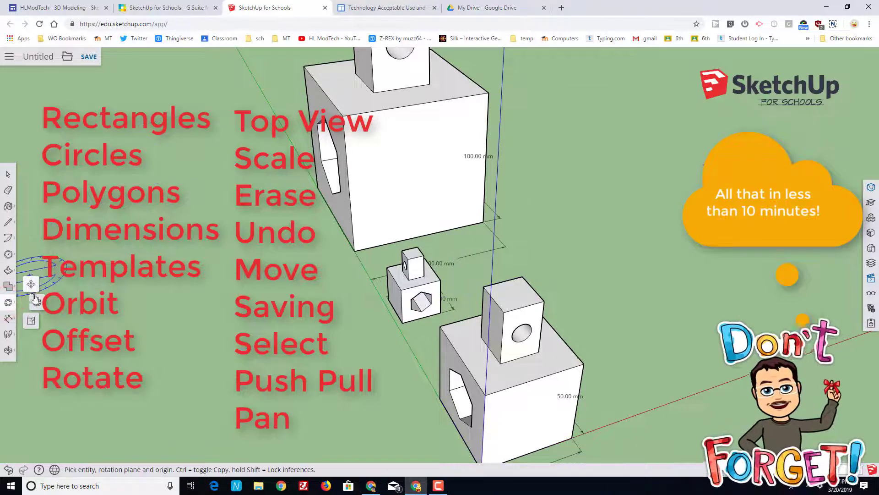
click(8, 317)
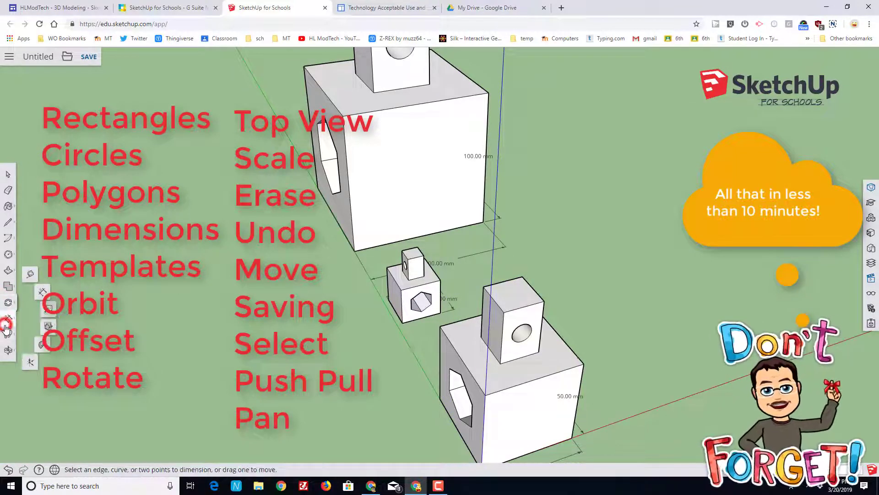
click(8, 350)
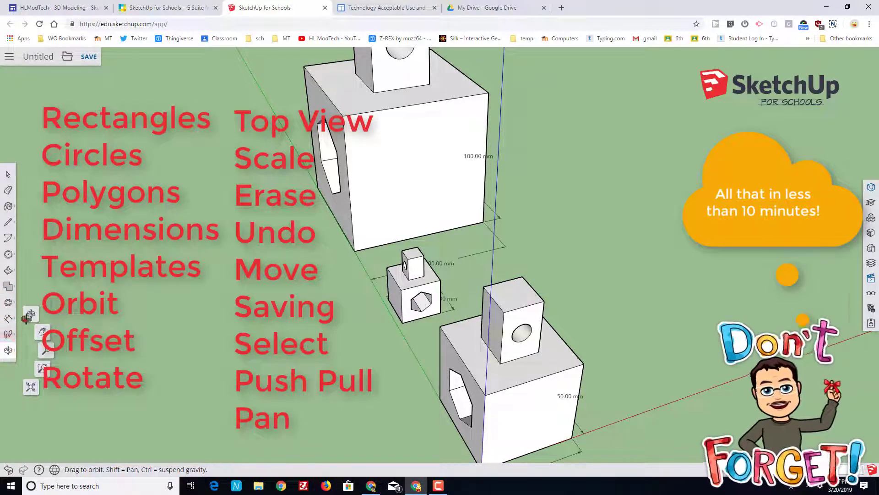
click(8, 189)
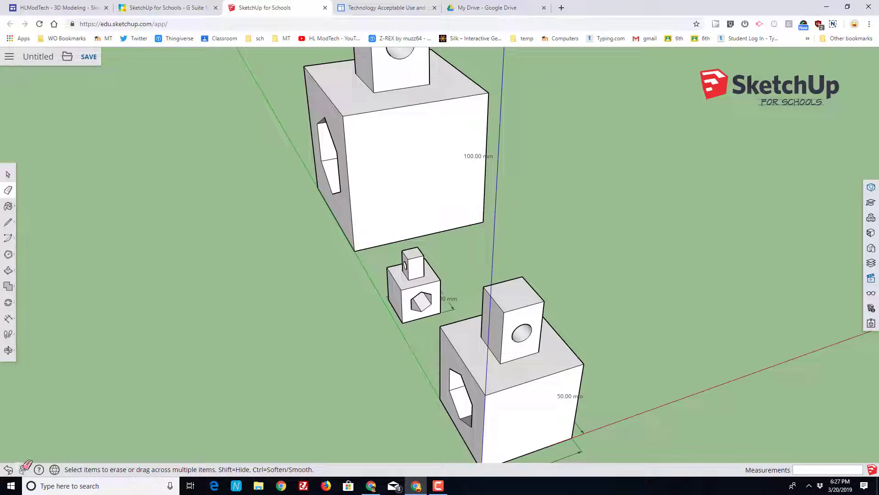
Rename the untitled model to 'fun quiz' and save it into the Drive sketchup folder
middle_drag(157, 355, 405, 306)
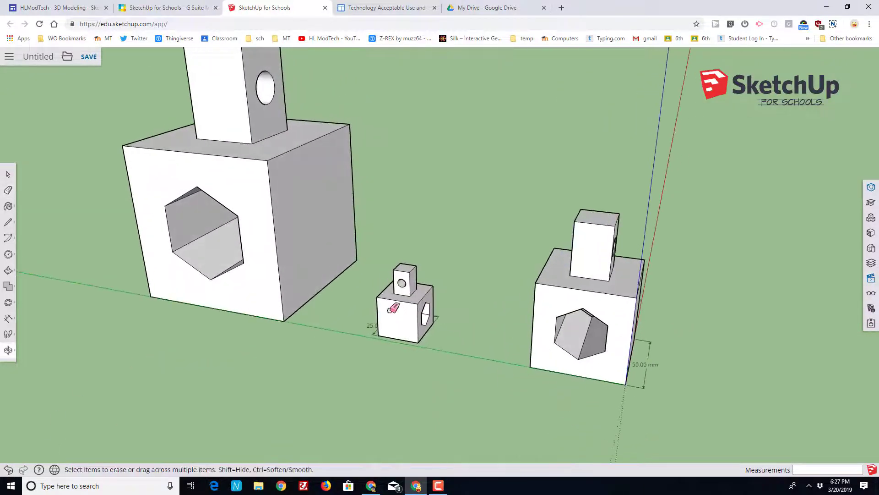
click(46, 62)
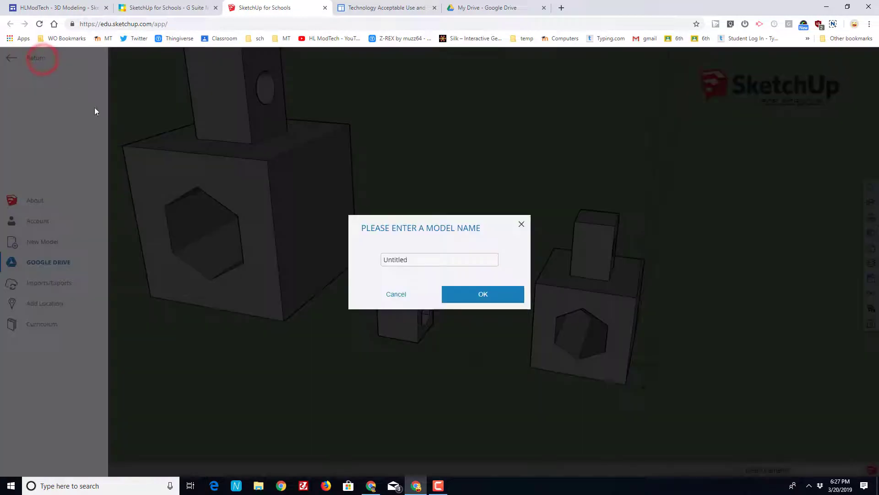
double_click(436, 259)
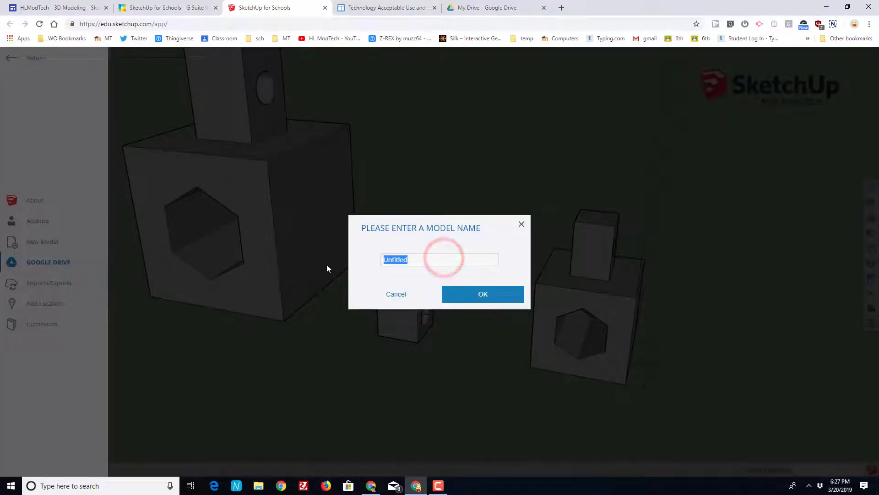
text(fun quiz)
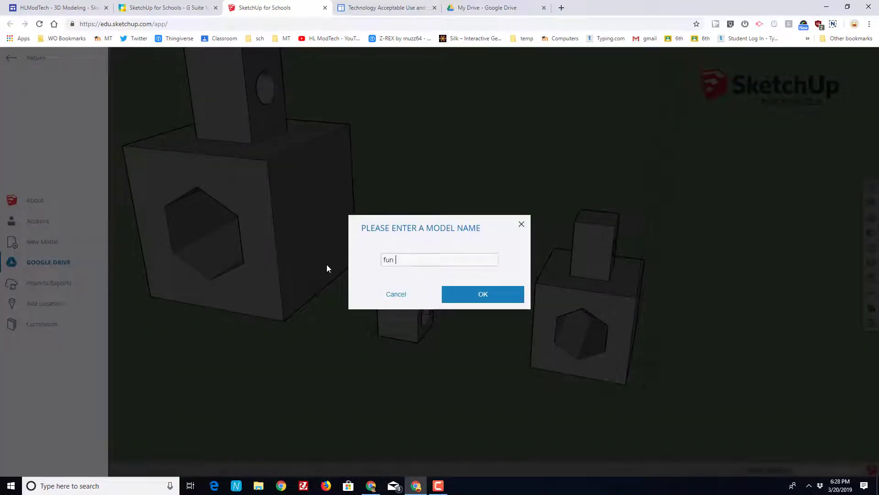
click(492, 293)
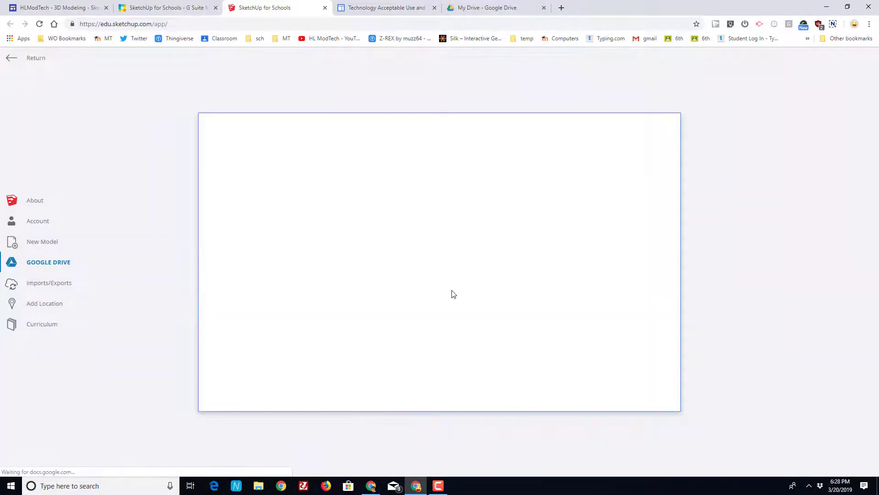
click(245, 229)
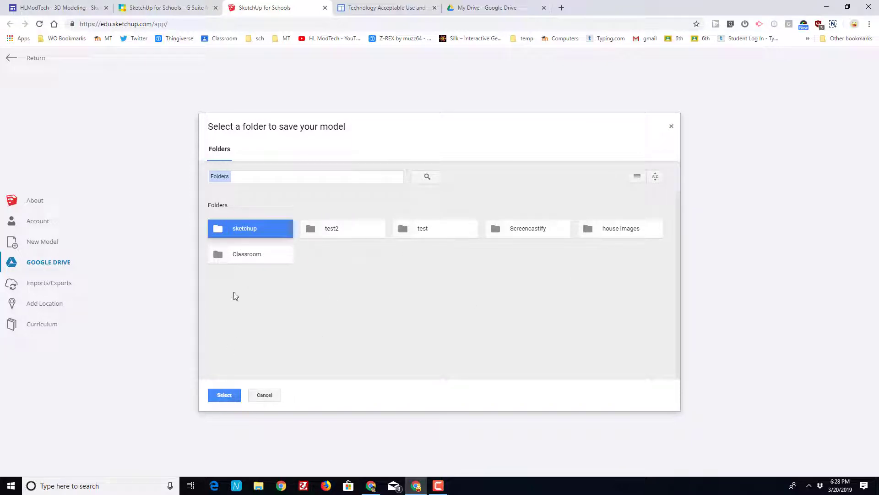
click(222, 397)
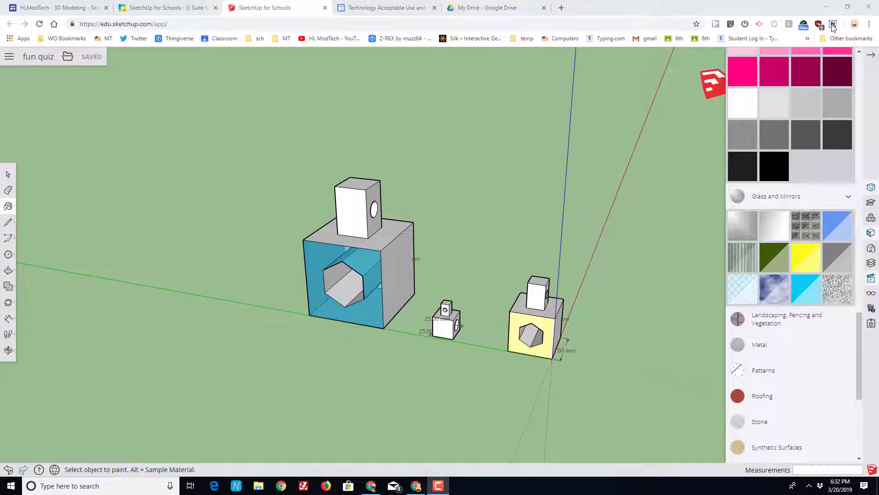
Capture a selected area around the three models with Nimbus and save the PNG to Downloads
click(832, 25)
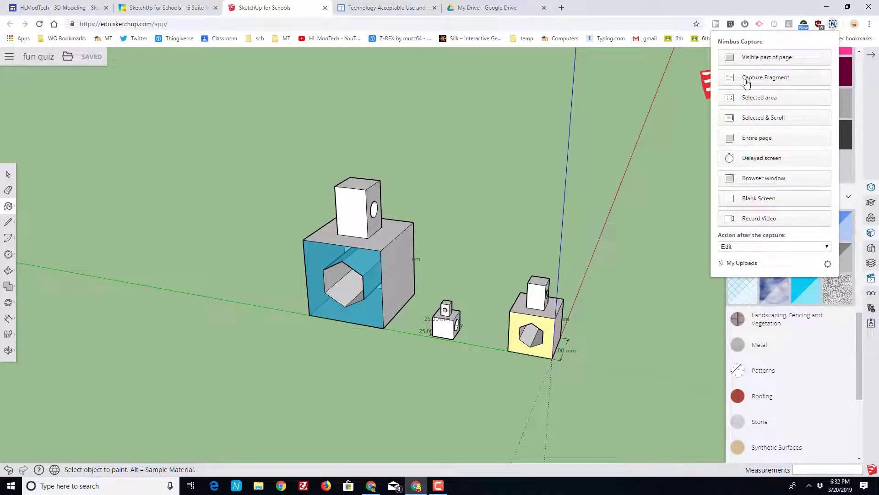
click(744, 98)
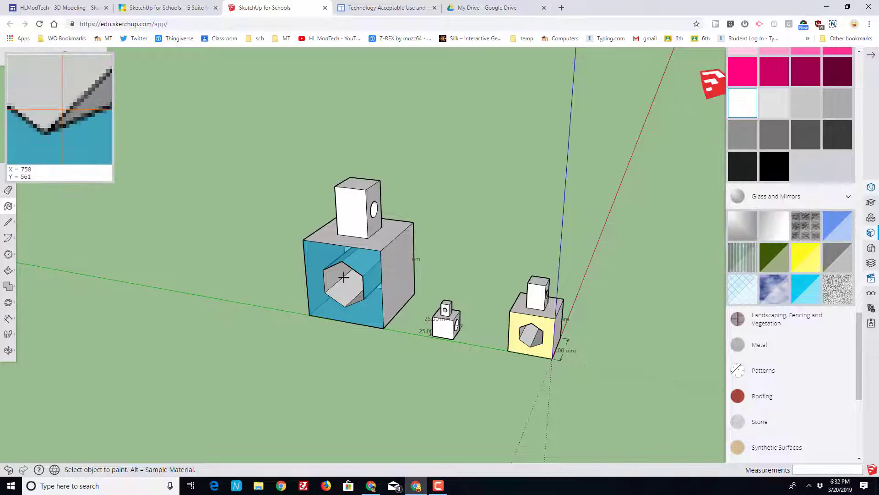
drag(324, 221, 587, 363)
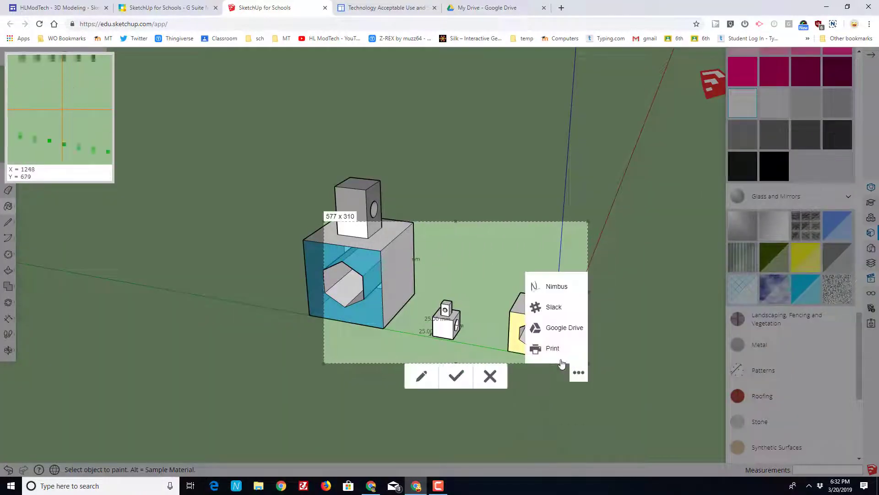
click(465, 383)
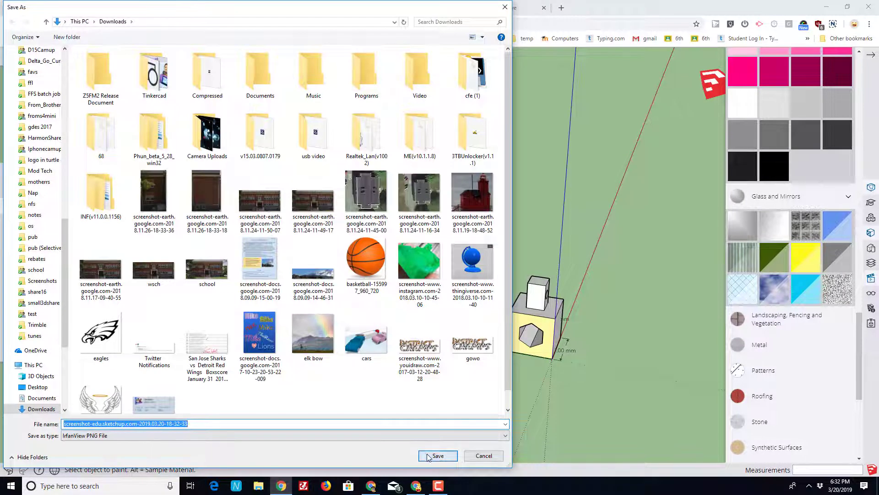
click(437, 455)
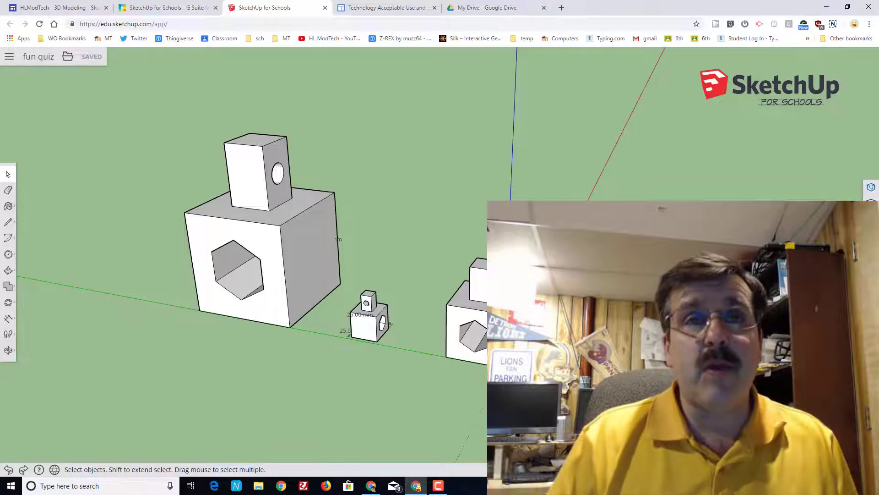
Paint the right-hand cube pale yellow from the Materials Colors category
click(872, 232)
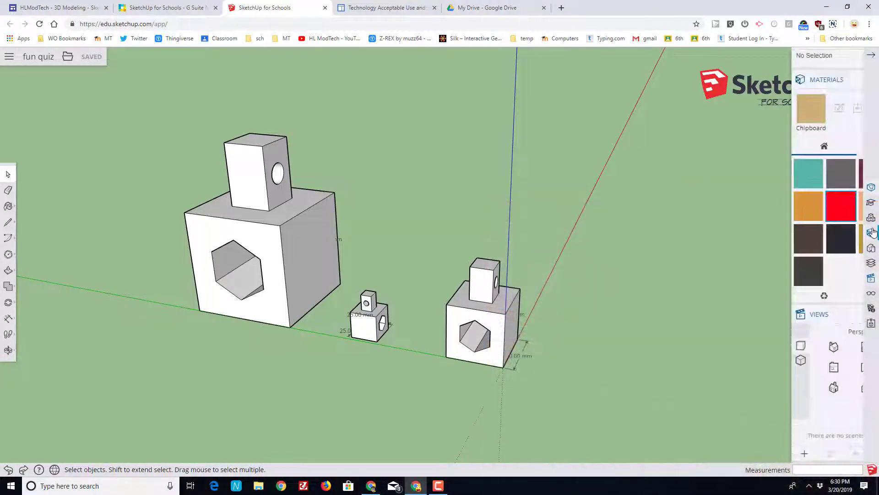
click(825, 147)
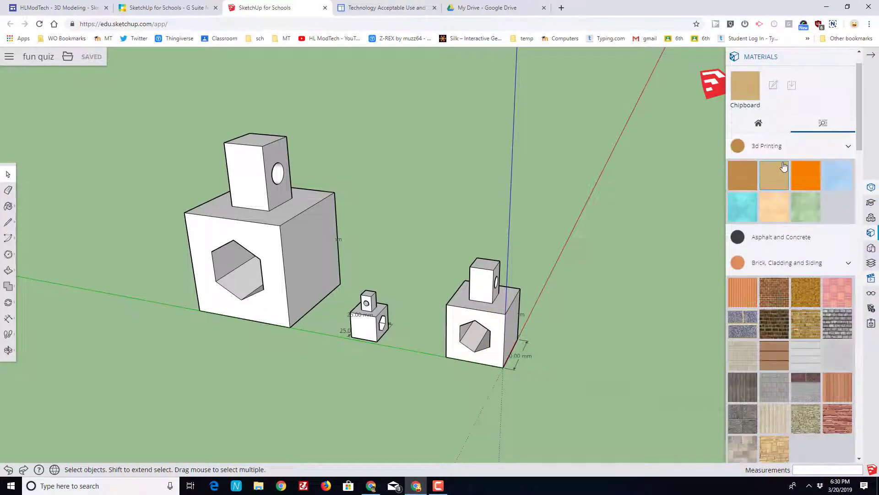
scroll(784, 207, down, 15)
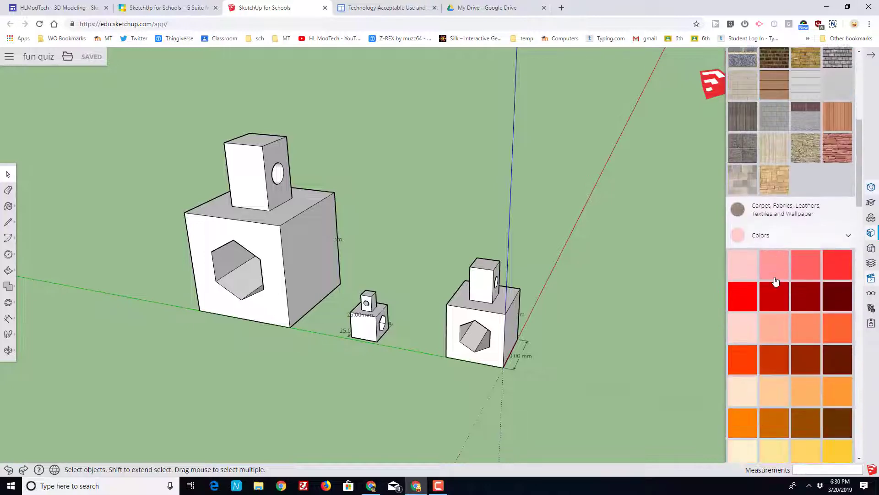
click(776, 280)
click(504, 340)
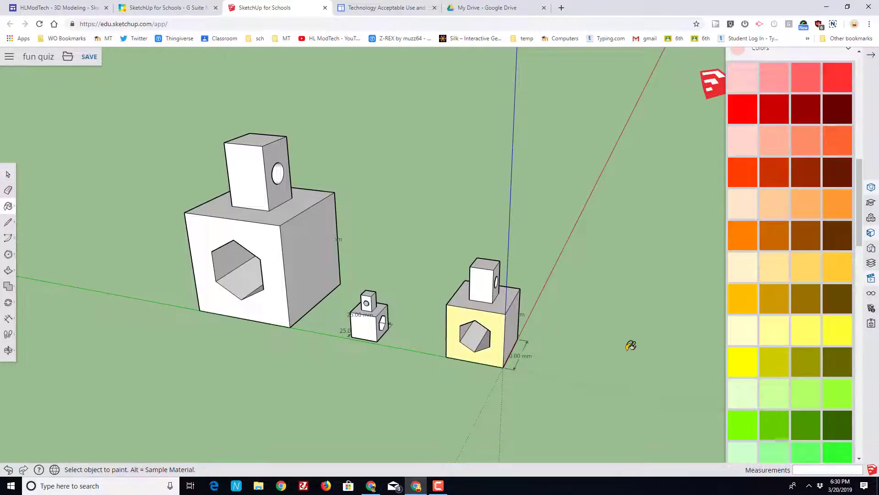
Paint the big cube's front face with the translucent cyan glass material
scroll(723, 337, down, 2)
scroll(814, 320, down, 1)
scroll(815, 321, down, 15)
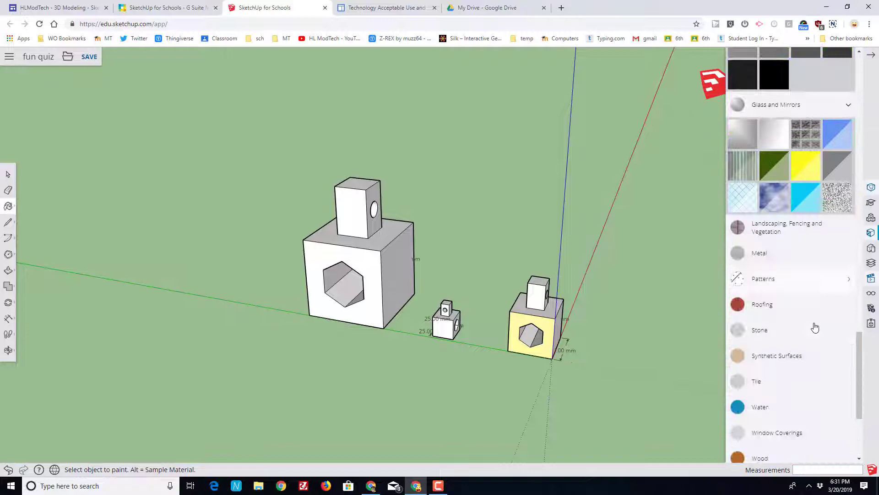
scroll(801, 281, up, 2)
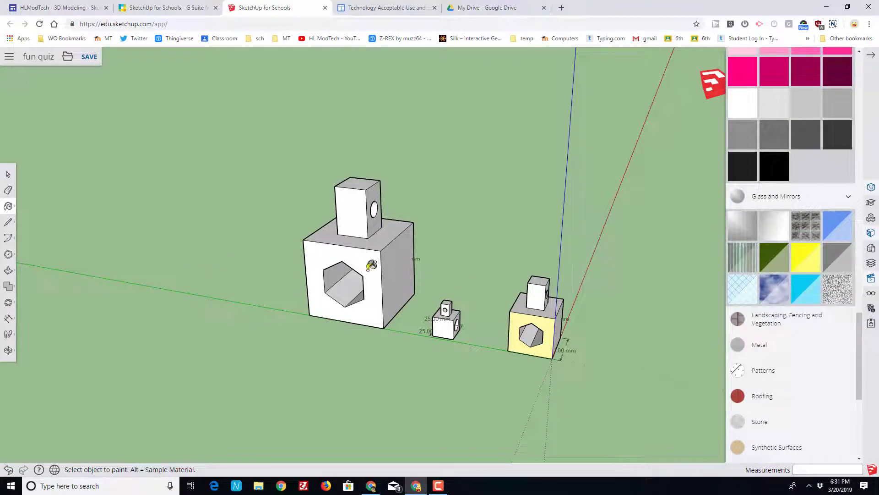
click(369, 289)
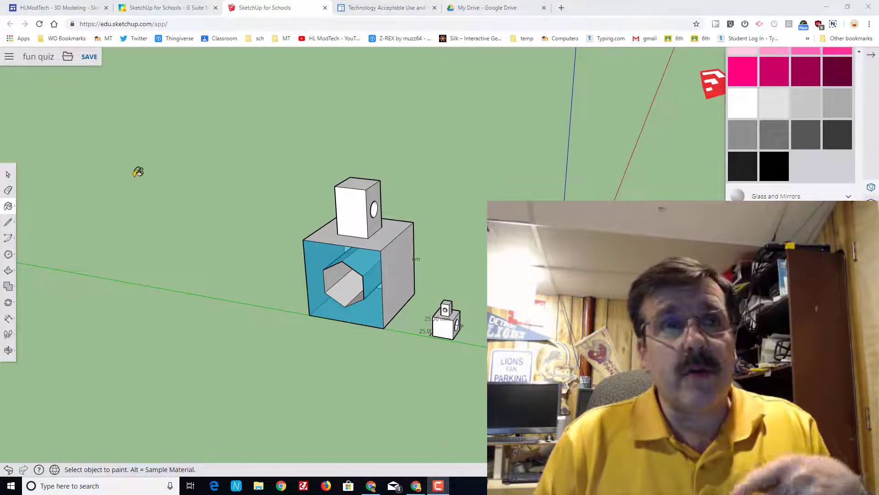
Save the painted 'fun quiz' model to Google Drive
click(89, 58)
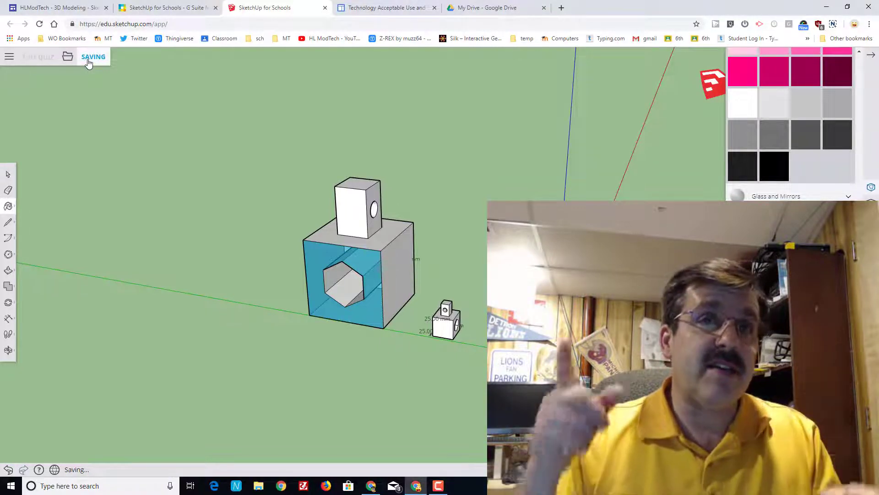